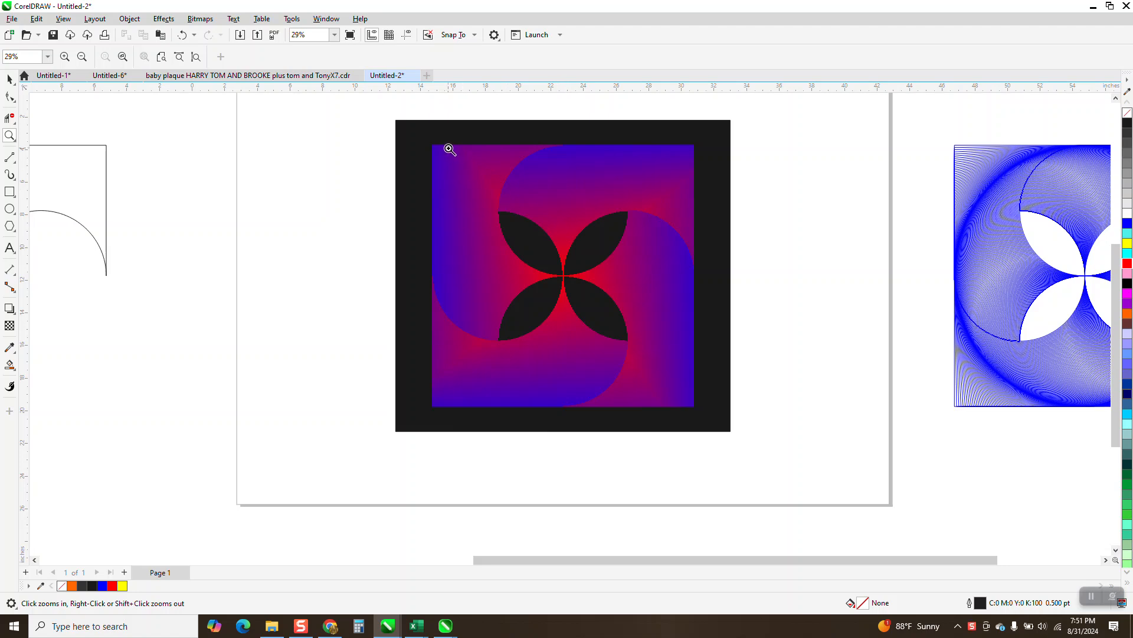
Move the black-framed petal design 36 inches straight down, off the page.
{"action": "left_click_drag", "start_coordinate": [438, 147], "coordinate": [692, 406]}
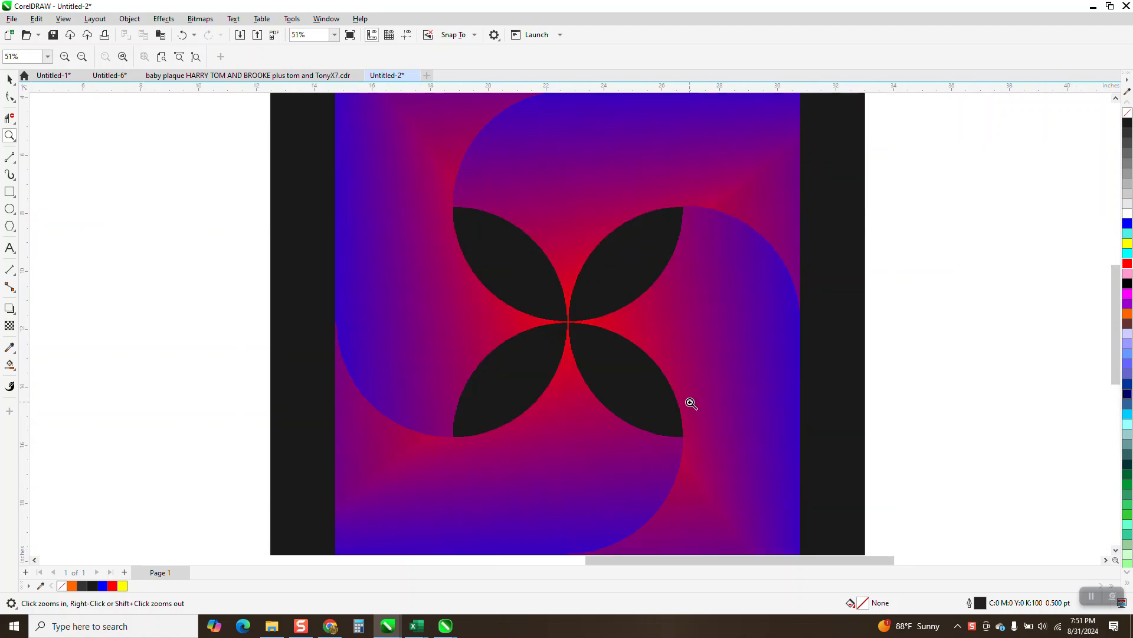
{"action": "scroll", "coordinate": [658, 329], "scroll_direction": "down", "scroll_amount": 3}
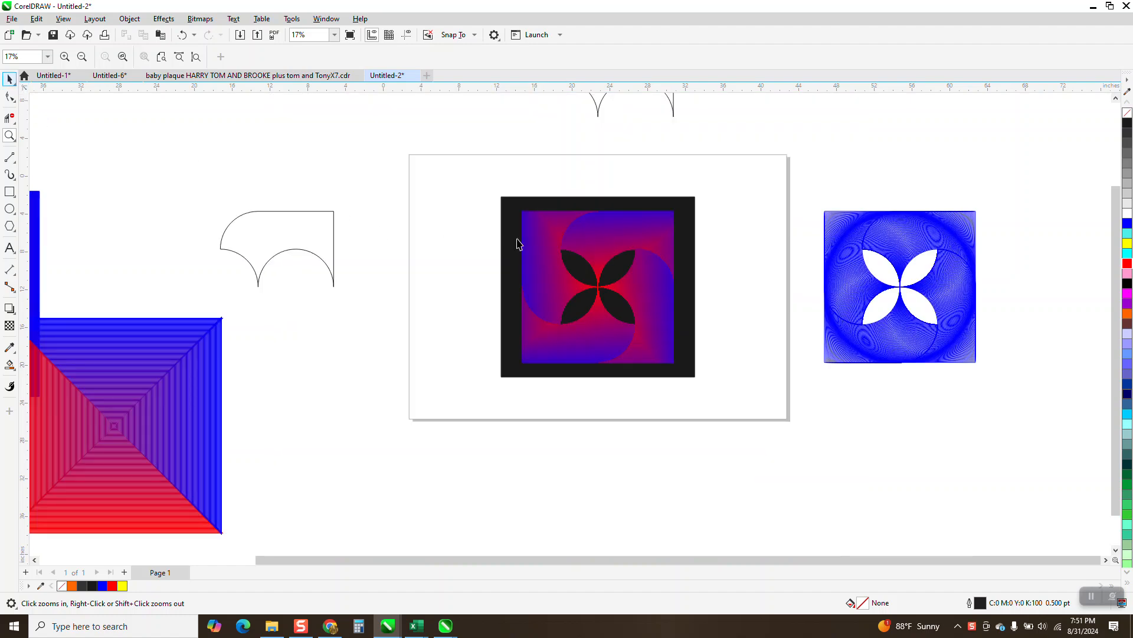
{"action": "key", "text": "space"}
{"action": "left_click_drag", "start_coordinate": [485, 185], "coordinate": [724, 431]}
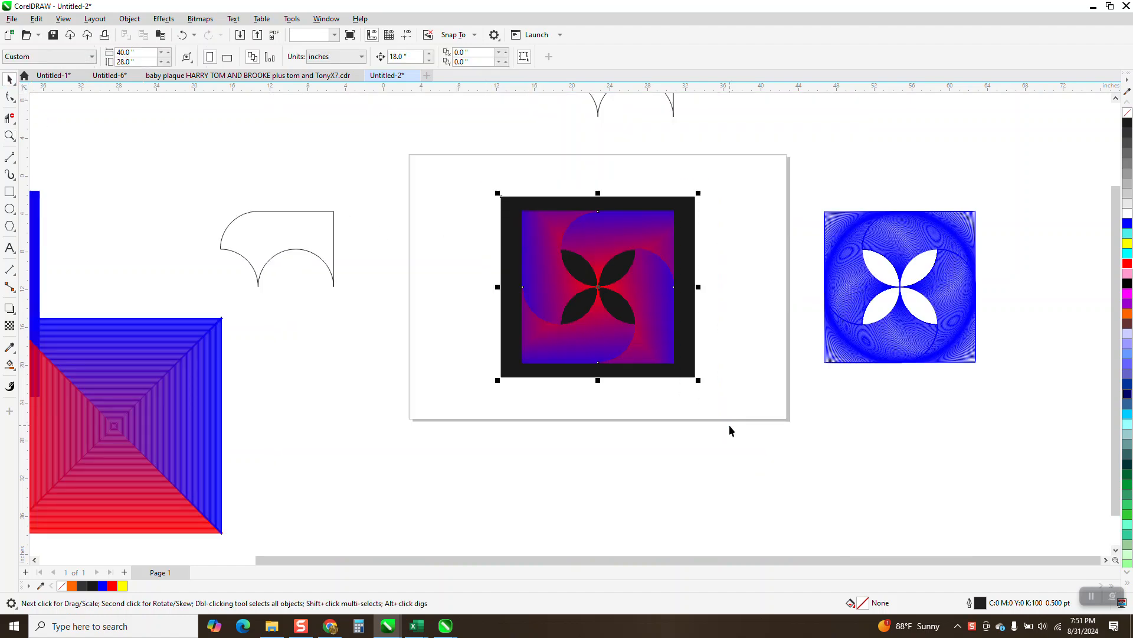
{"action": "key", "text": "Down"}
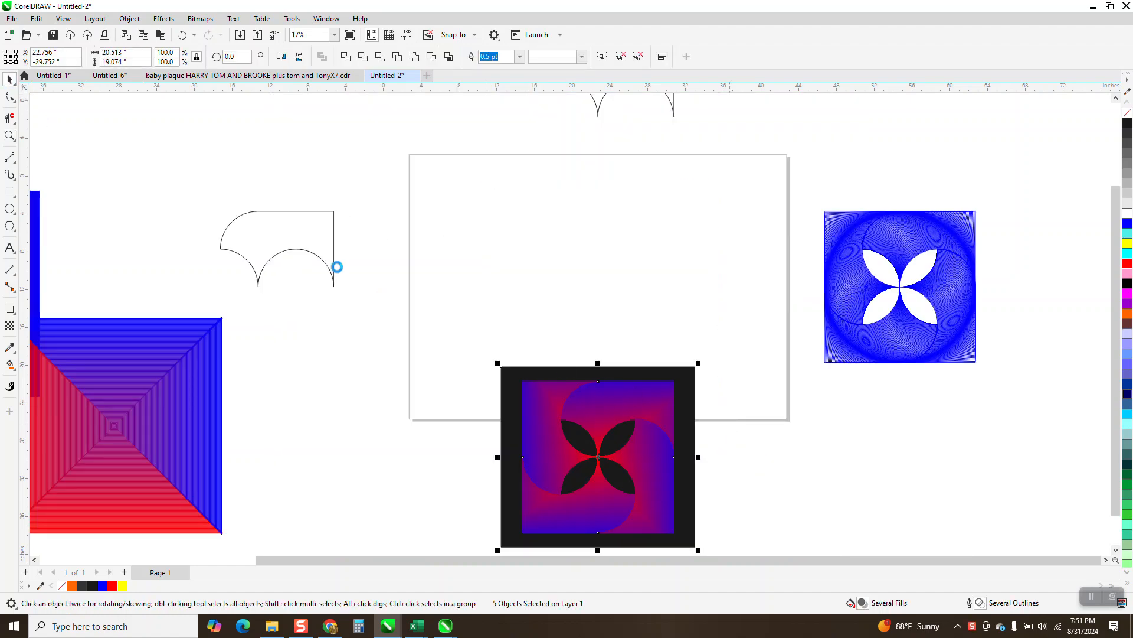
{"action": "key", "text": "Down"}
Move the outlined arc shape beside the page 36 inches to the right, onto the page.
{"action": "key", "text": "ctrl+l"}
{"action": "key", "text": "Right"}
{"action": "key", "text": "Right"}
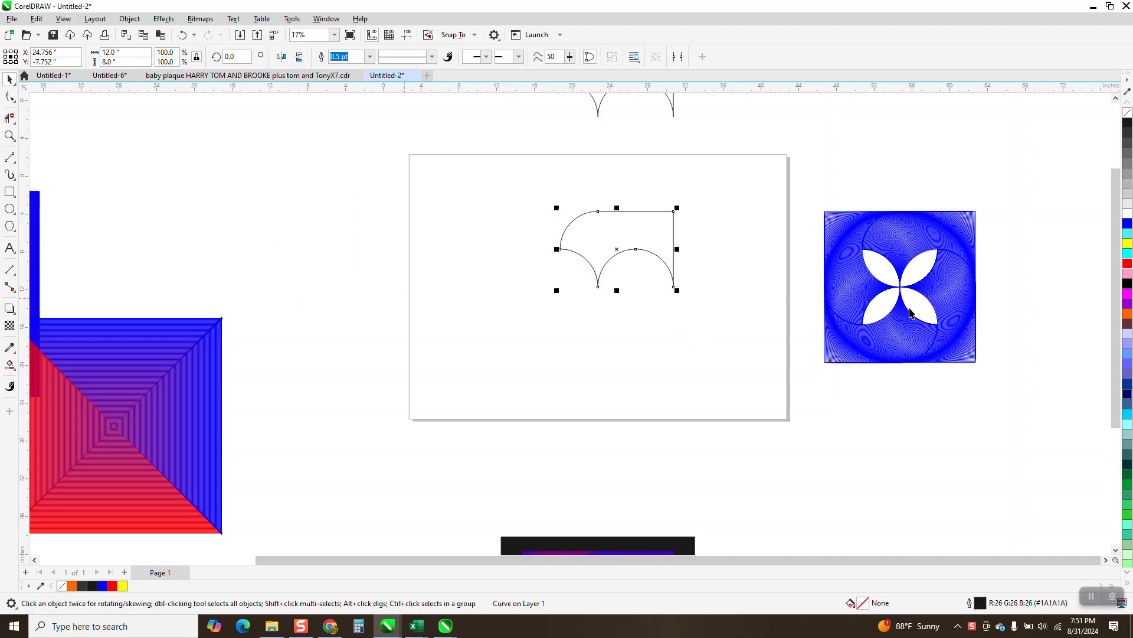
Delete the red-and-blue square group with the diagonal split.
{"action": "scroll", "coordinate": [720, 285], "scroll_direction": "down", "scroll_amount": 3}
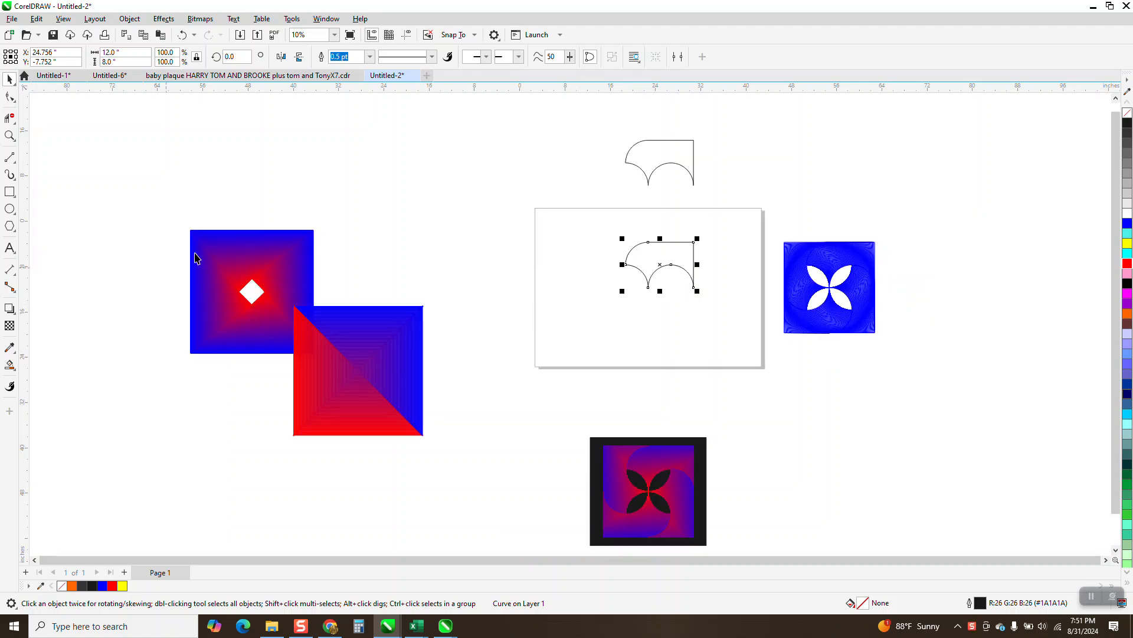
{"action": "left_click_drag", "start_coordinate": [384, 361], "coordinate": [408, 284]}
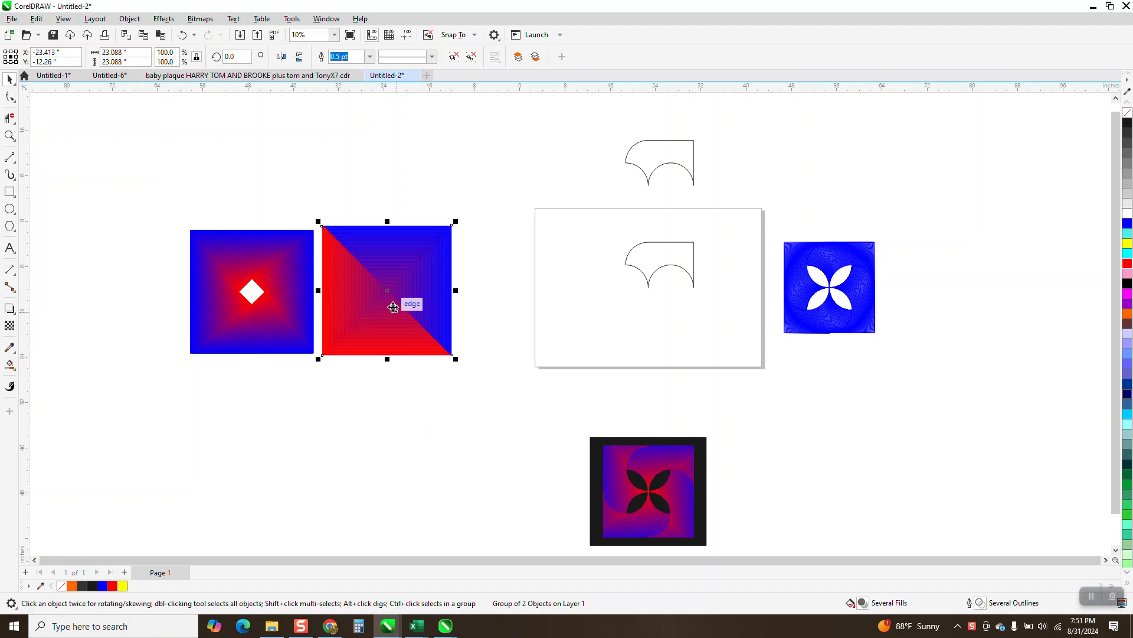
{"action": "key", "text": "Delete"}
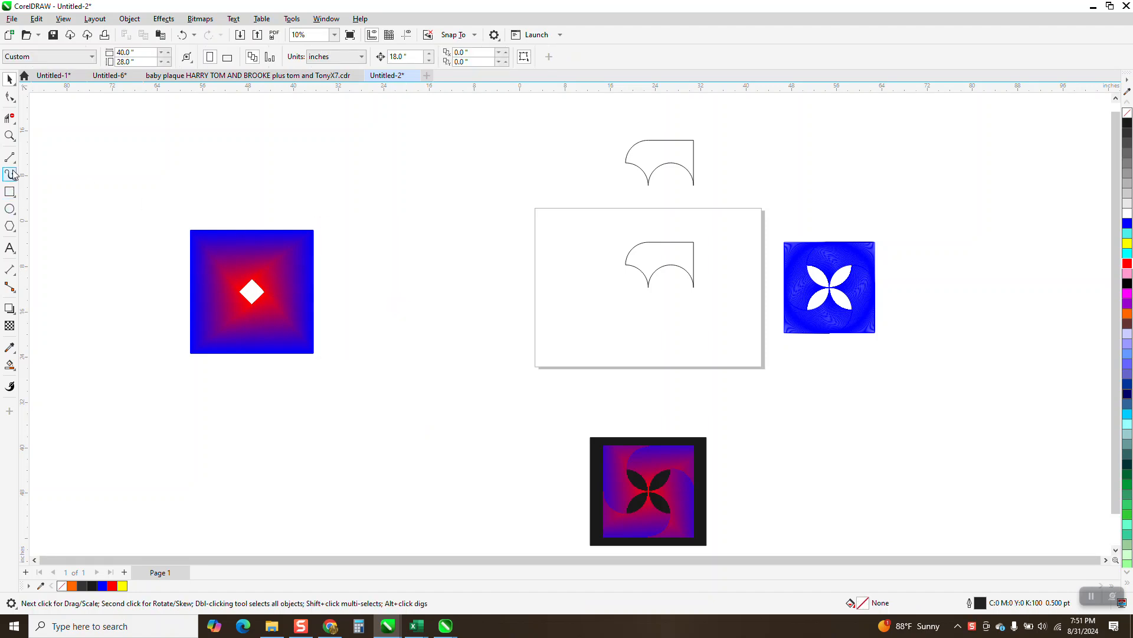
Draw a vertical line about 26.65 inches long beside the page and place a top-aligned copy about 19.6 inches to its left.
{"action": "left_click", "coordinate": [11, 159]}
{"action": "left_click_drag", "start_coordinate": [379, 216], "coordinate": [382, 366]}
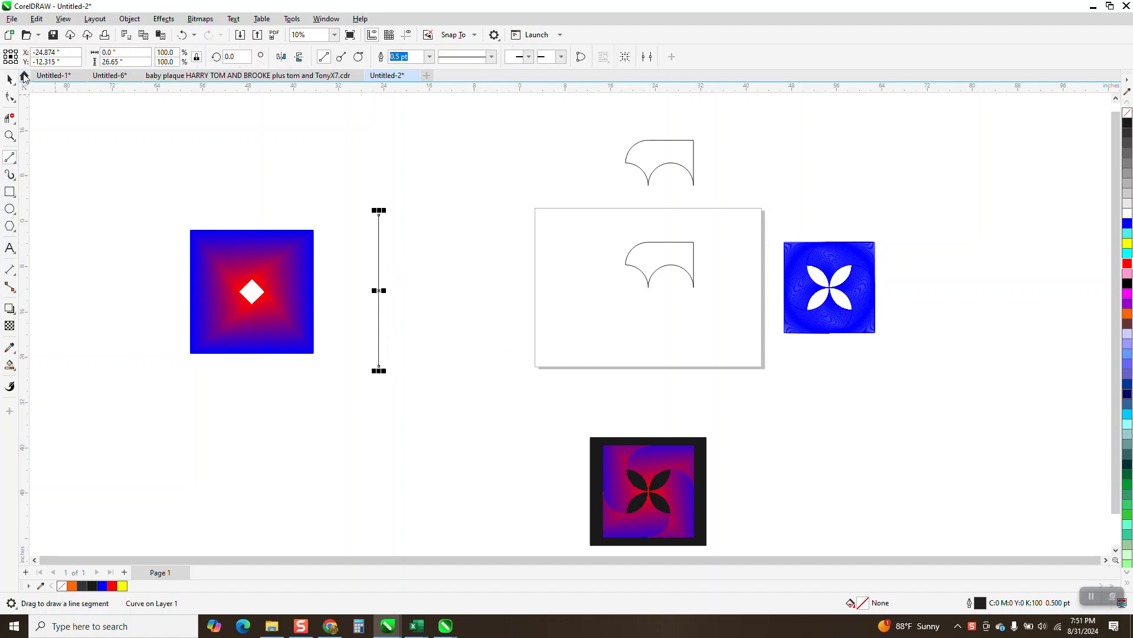
{"action": "left_click_drag", "start_coordinate": [381, 290], "coordinate": [512, 301]}
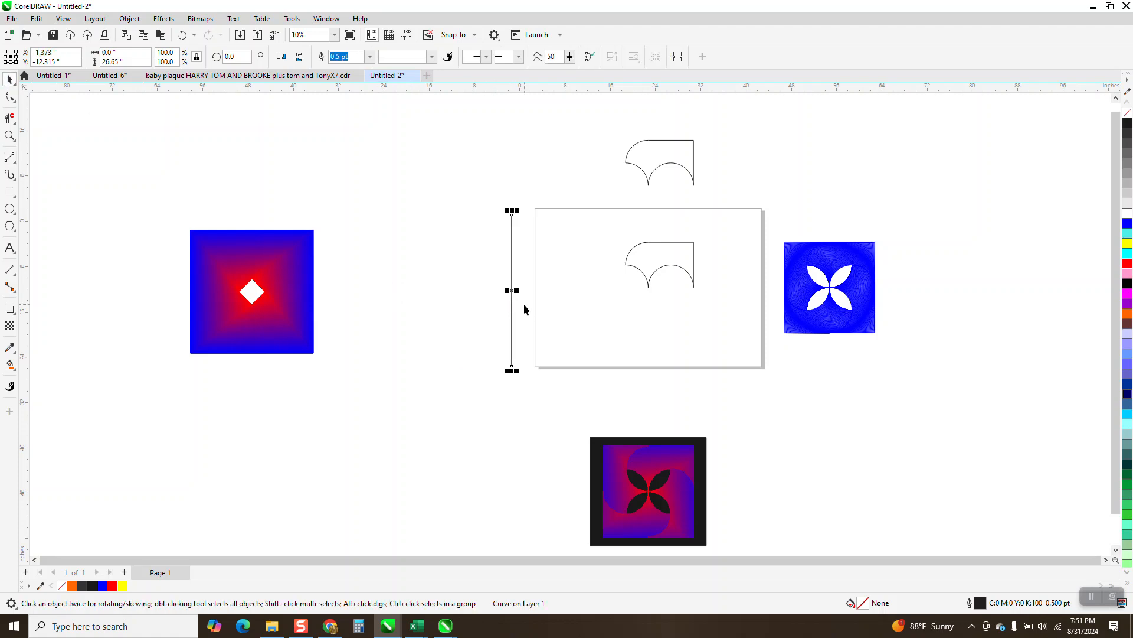
{"action": "left_click_drag", "start_coordinate": [512, 288], "coordinate": [399, 291]}
{"action": "left_click_drag", "start_coordinate": [347, 188], "coordinate": [557, 395]}
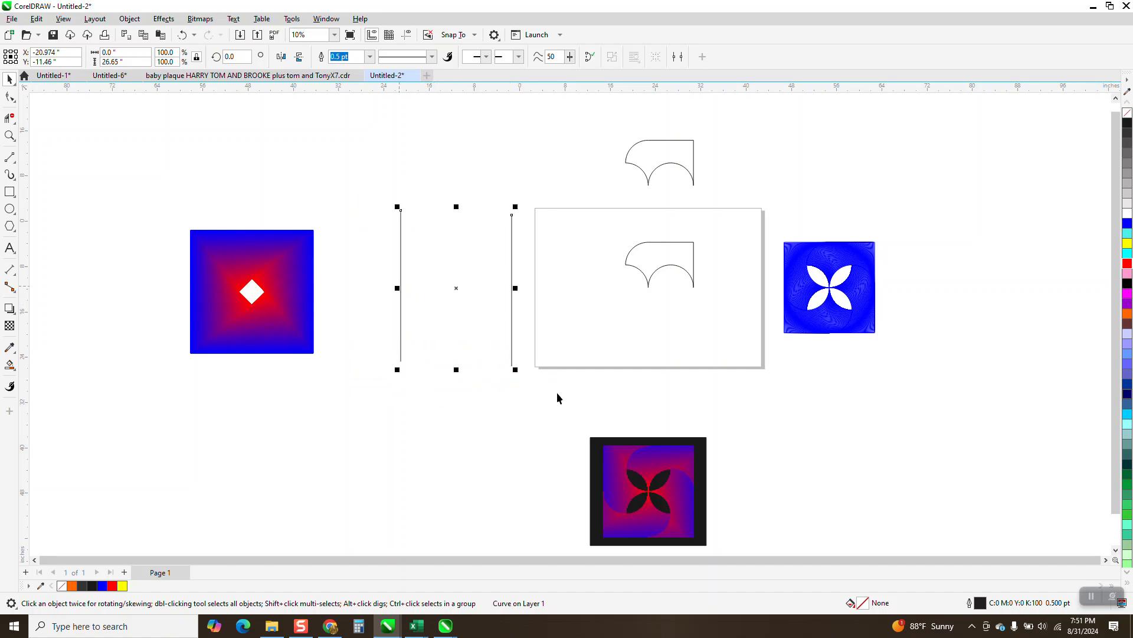
Colour the outline of the line nearest the page blue and the other vertical line red.
{"action": "left_click", "coordinate": [506, 232]}
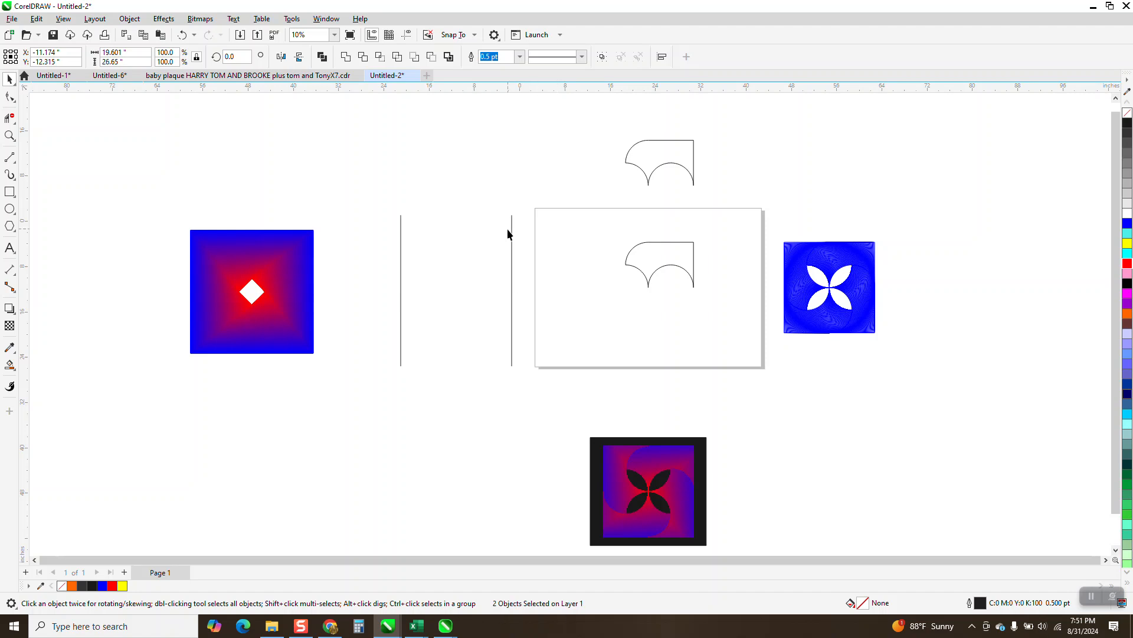
{"action": "left_click", "coordinate": [512, 234]}
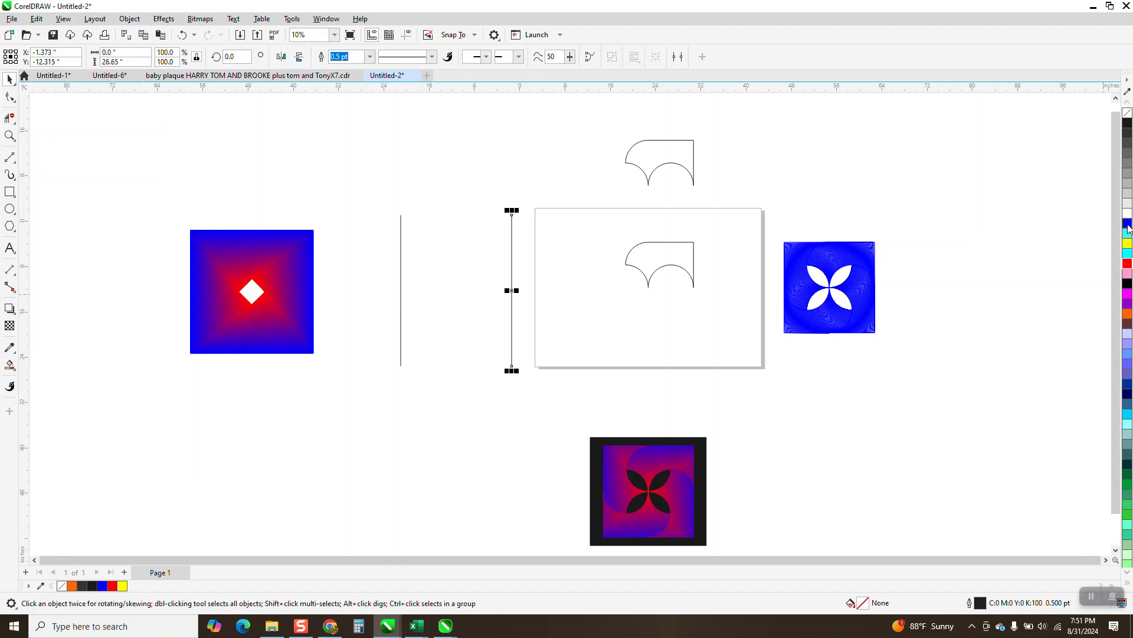
{"action": "left_click", "coordinate": [400, 239]}
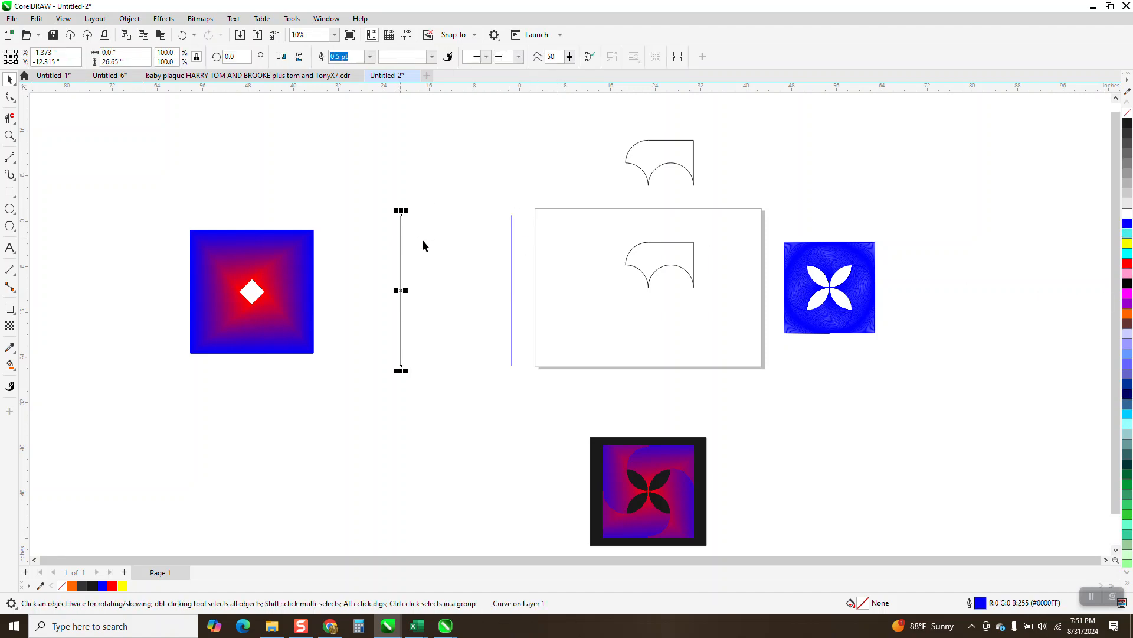
{"action": "right_click", "coordinate": [1128, 264]}
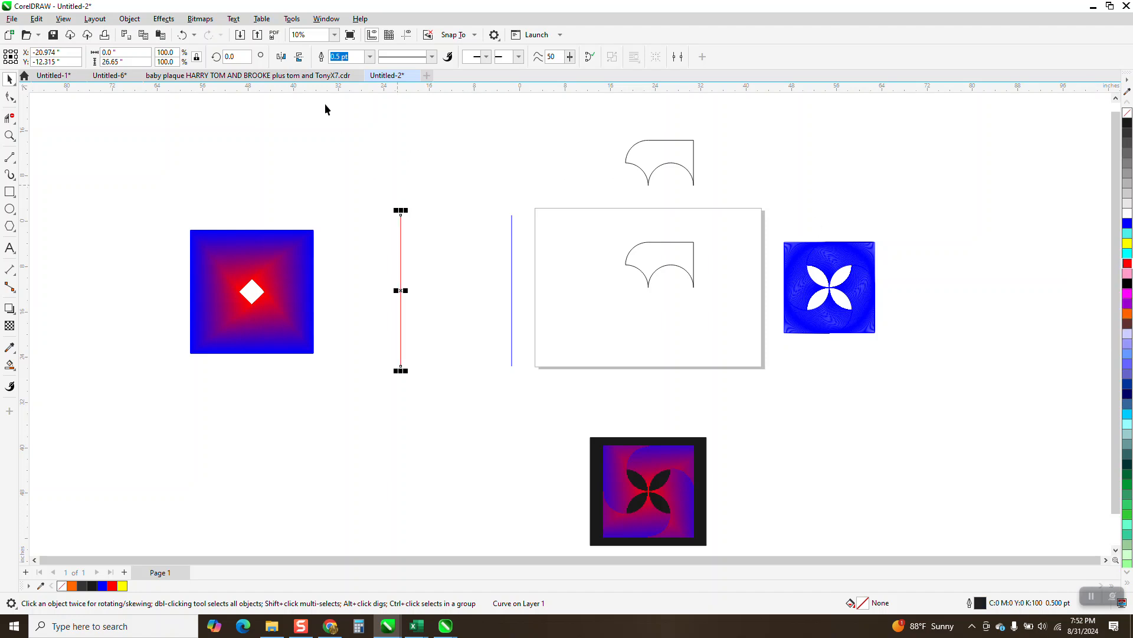
Try blending the red and blue lines with 900 steps, and undo the blend.
{"action": "left_click_drag", "start_coordinate": [339, 172], "coordinate": [535, 394]}
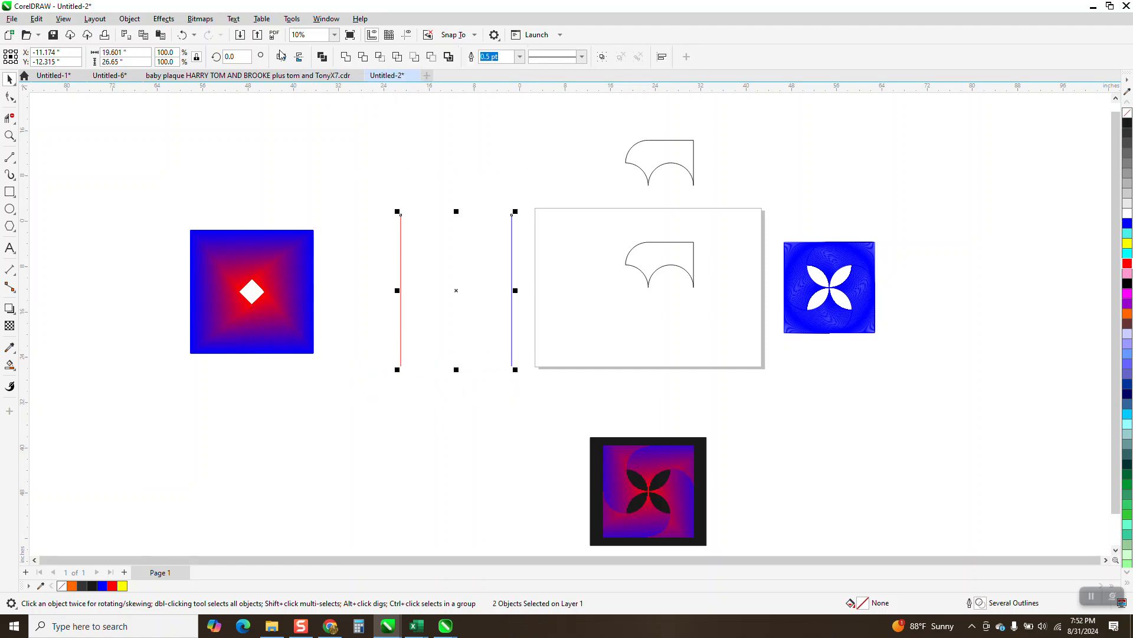
{"action": "left_click", "coordinate": [164, 19]}
{"action": "left_click", "coordinate": [193, 276]}
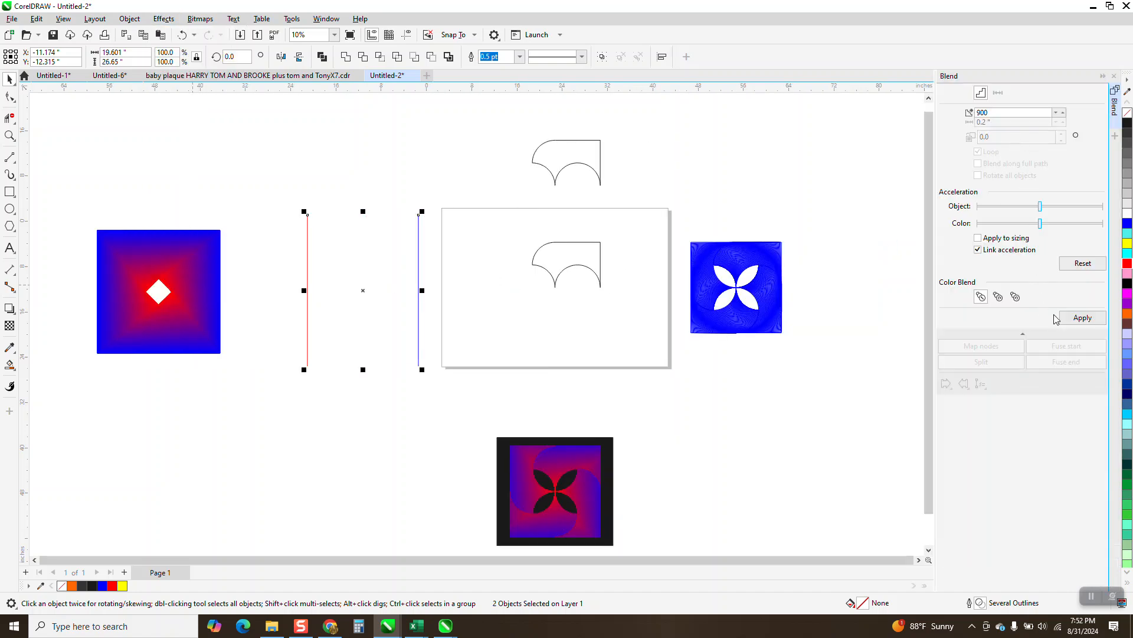
{"action": "left_click", "coordinate": [1079, 320]}
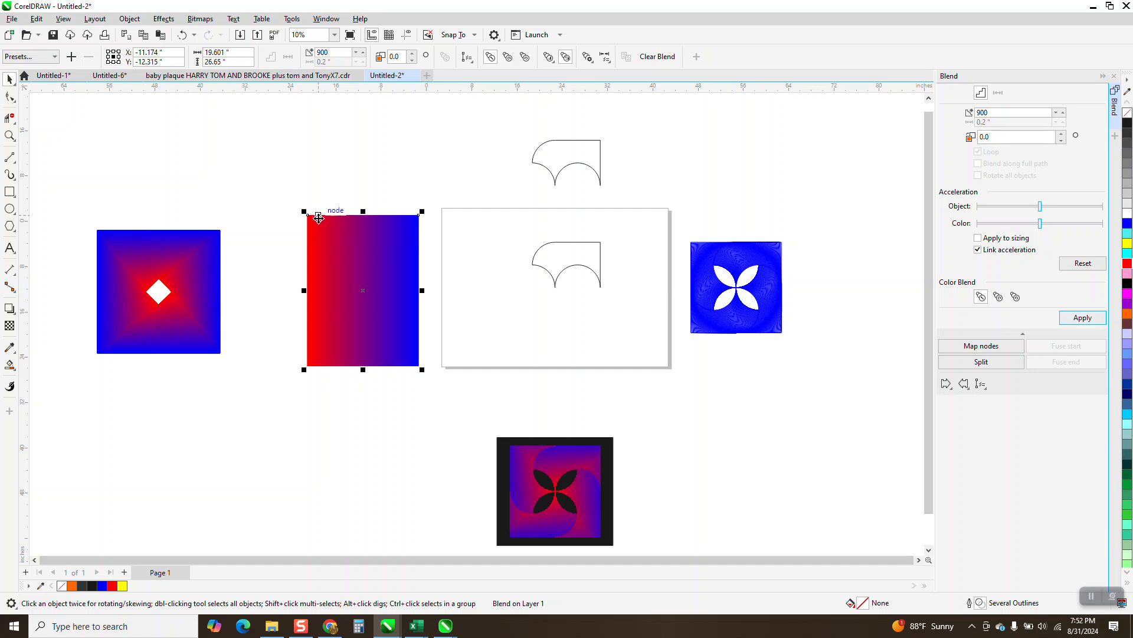
{"action": "left_click", "coordinate": [185, 35]}
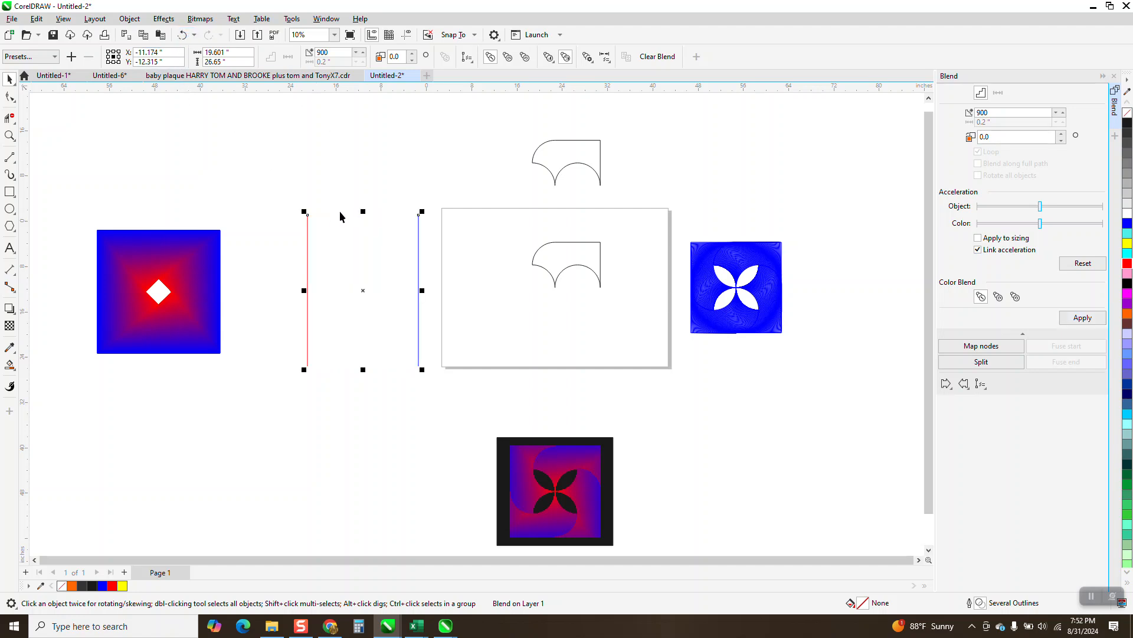
Reverse the red line's direction so its start node is at the opposite end from the blue line's.
{"action": "left_click", "coordinate": [310, 218]}
{"action": "left_click", "coordinate": [308, 221]}
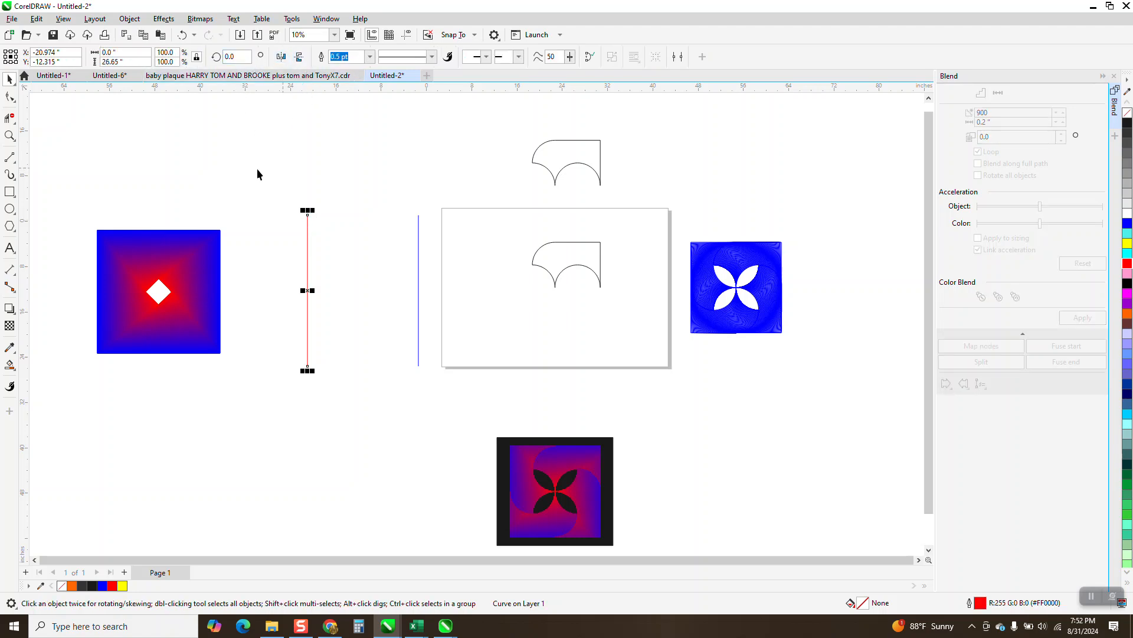
{"action": "left_click", "coordinate": [15, 99]}
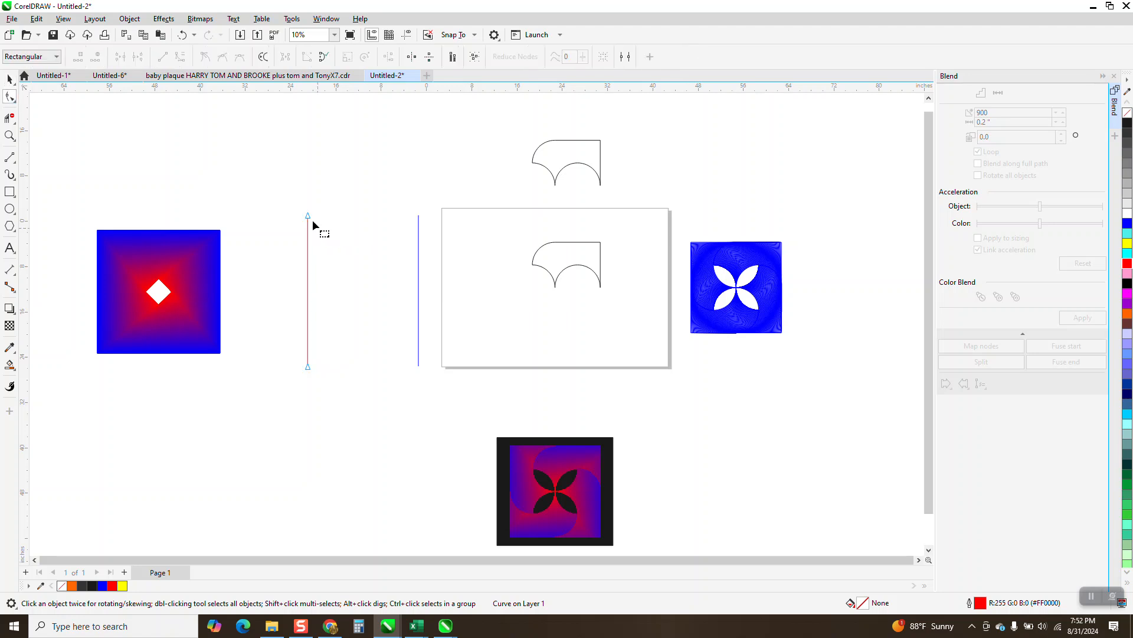
{"action": "left_click", "coordinate": [419, 235]}
{"action": "left_click", "coordinate": [10, 80]}
{"action": "left_click_drag", "start_coordinate": [271, 199], "coordinate": [346, 323]}
{"action": "left_click_drag", "start_coordinate": [437, 379], "coordinate": [442, 380]}
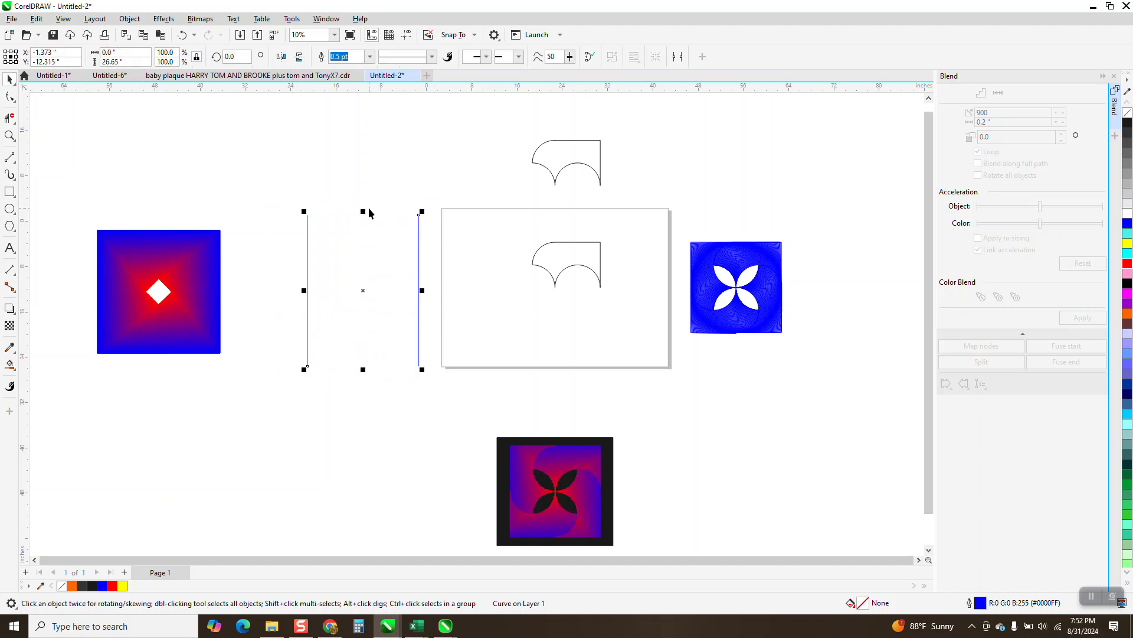
Move the red line left to about 22.7 inches from the blue line and blend the two with 900 steps.
{"action": "left_click", "coordinate": [310, 281]}
{"action": "left_click_drag", "start_coordinate": [308, 282], "coordinate": [289, 281]}
{"action": "left_click_drag", "start_coordinate": [254, 182], "coordinate": [469, 396]}
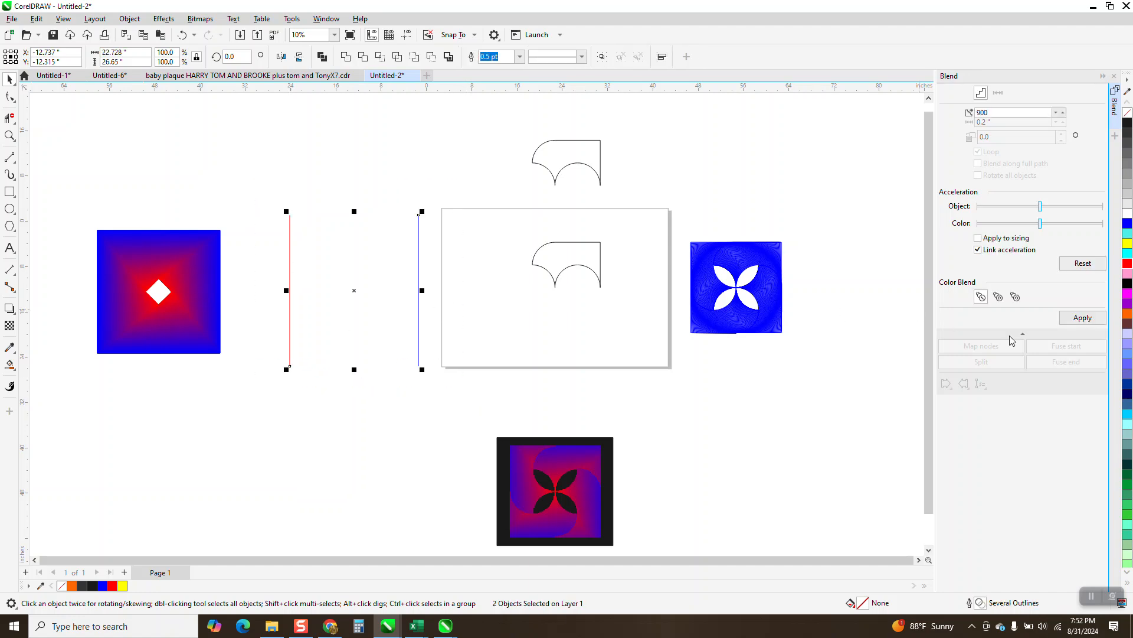
{"action": "left_click", "coordinate": [1083, 317]}
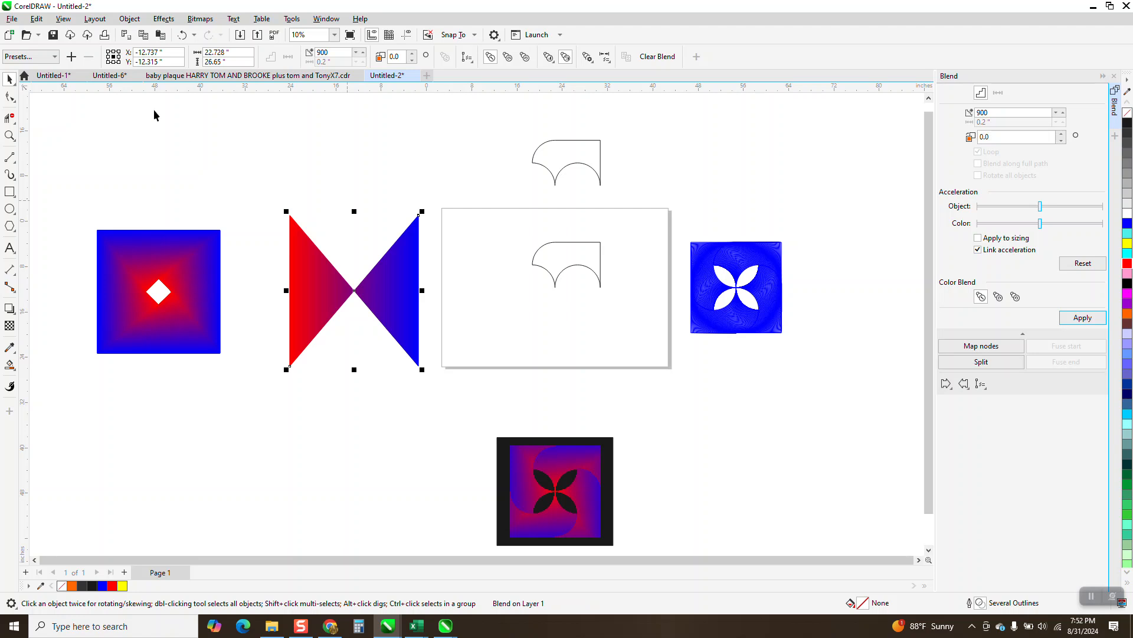
Break the bow-tie blend apart and group its three resulting objects.
{"action": "left_click", "coordinate": [129, 18]}
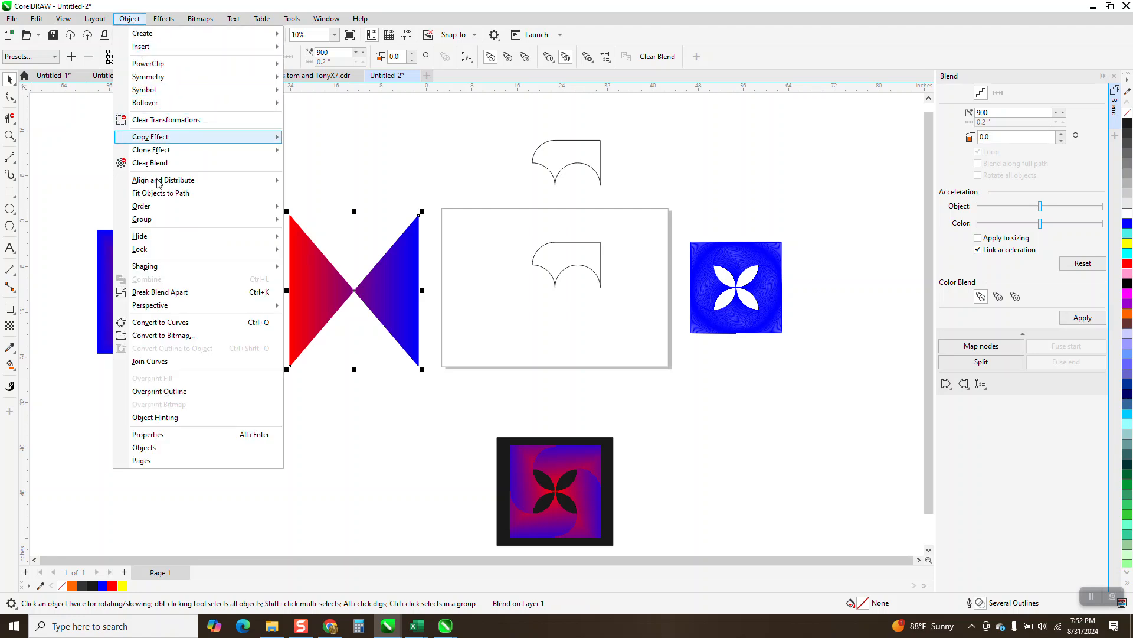
{"action": "left_click", "coordinate": [181, 294]}
{"action": "left_click_drag", "start_coordinate": [269, 200], "coordinate": [447, 386]}
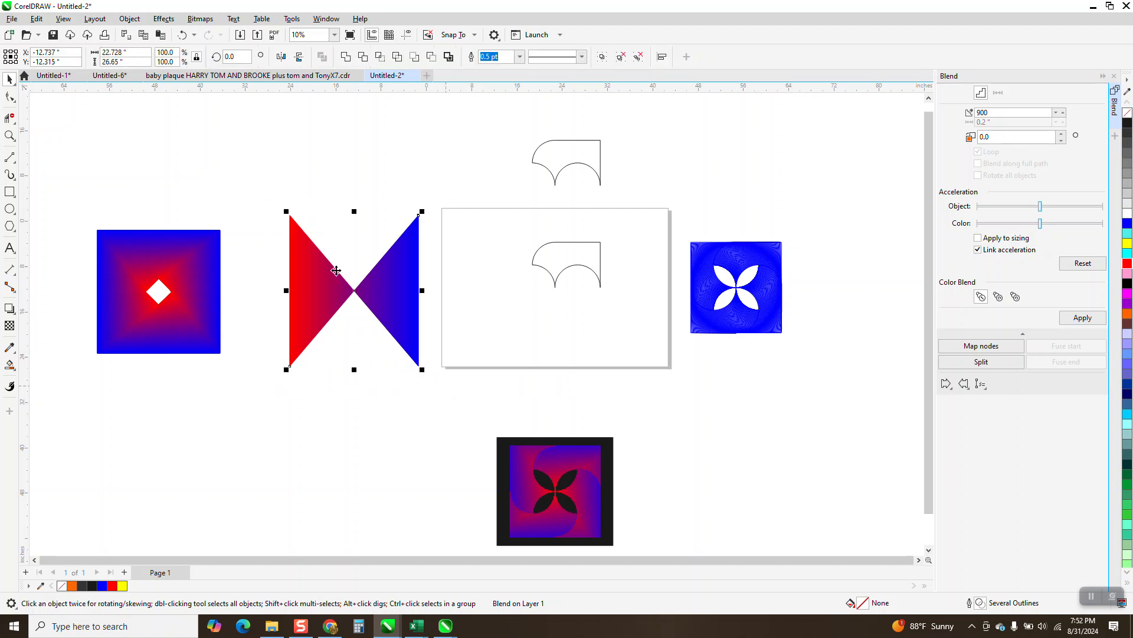
{"action": "left_click", "coordinate": [129, 19]}
{"action": "mouse_move", "coordinate": [157, 219]}
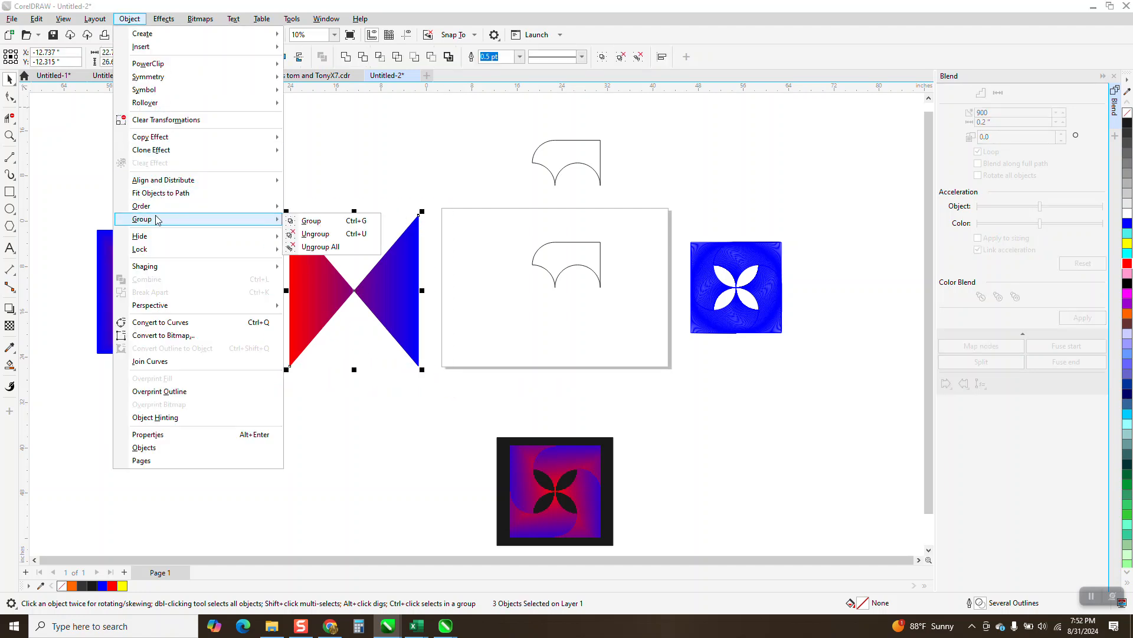
{"action": "left_click", "coordinate": [312, 222]}
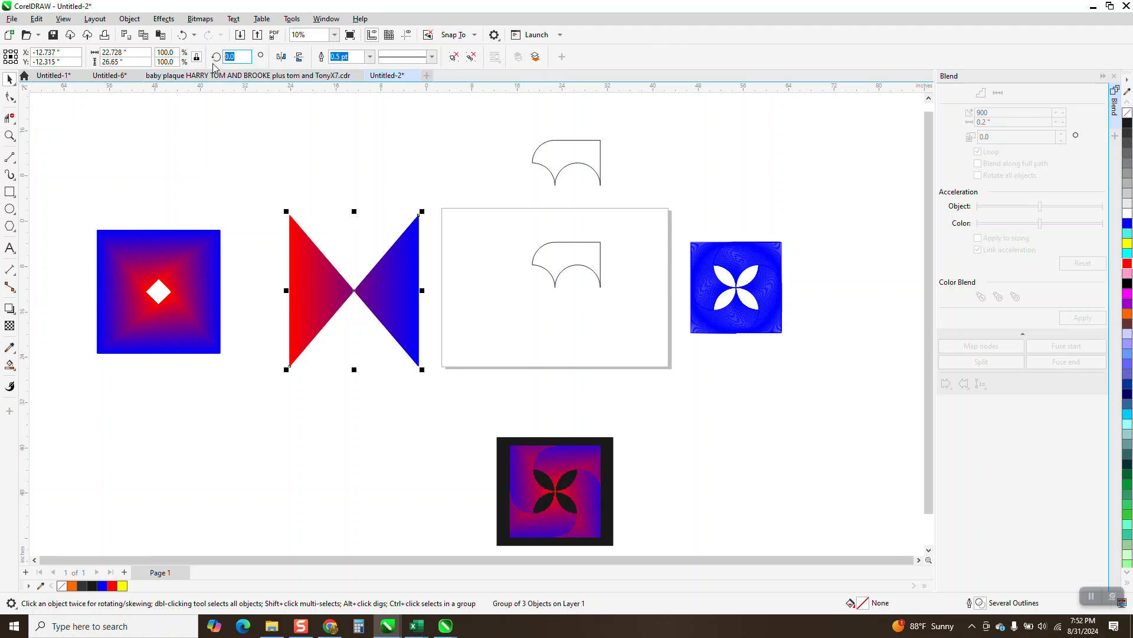
Create a copy of the bow-tie group rotated 90 degrees over the original.
{"action": "key", "text": "Return"}
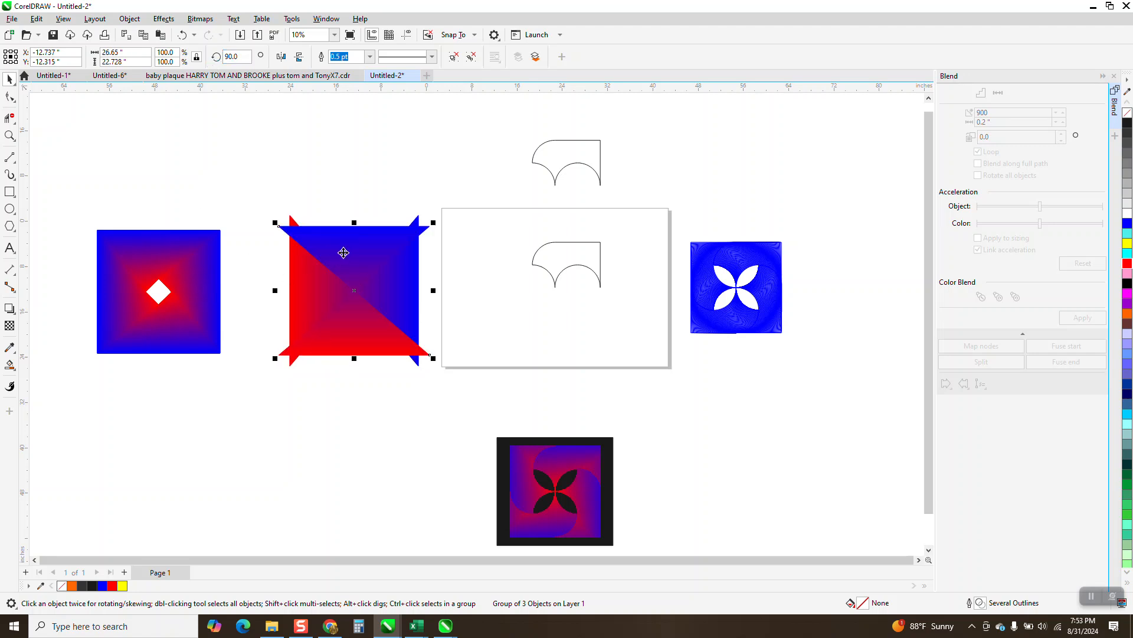
{"action": "left_click", "coordinate": [9, 136]}
{"action": "left_click_drag", "start_coordinate": [278, 209], "coordinate": [449, 389]}
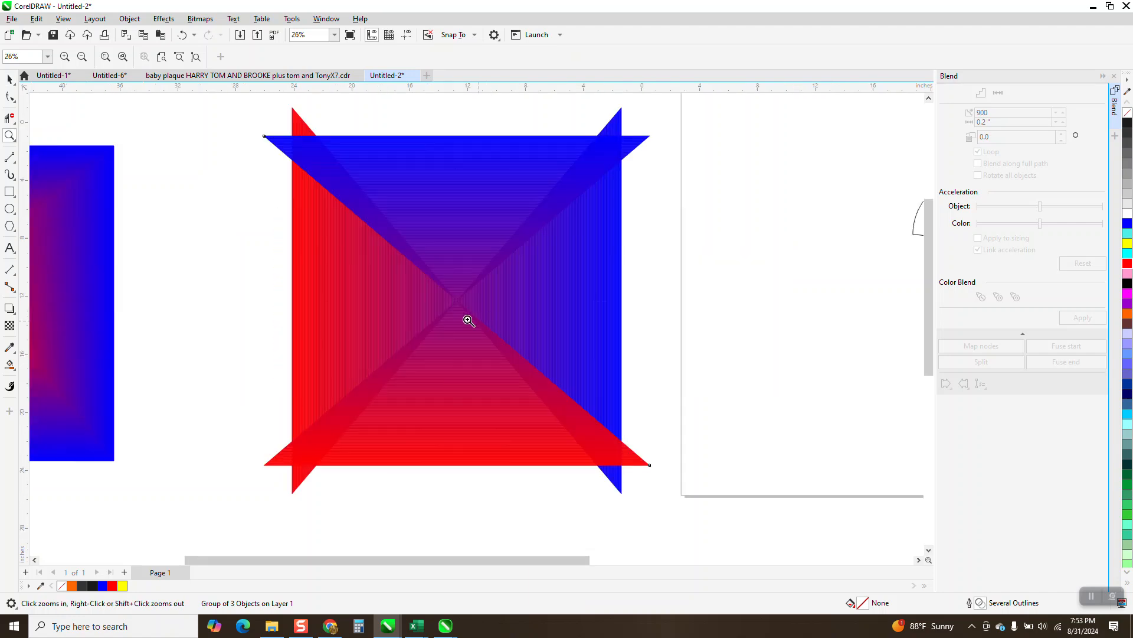
{"action": "key", "text": "F4"}
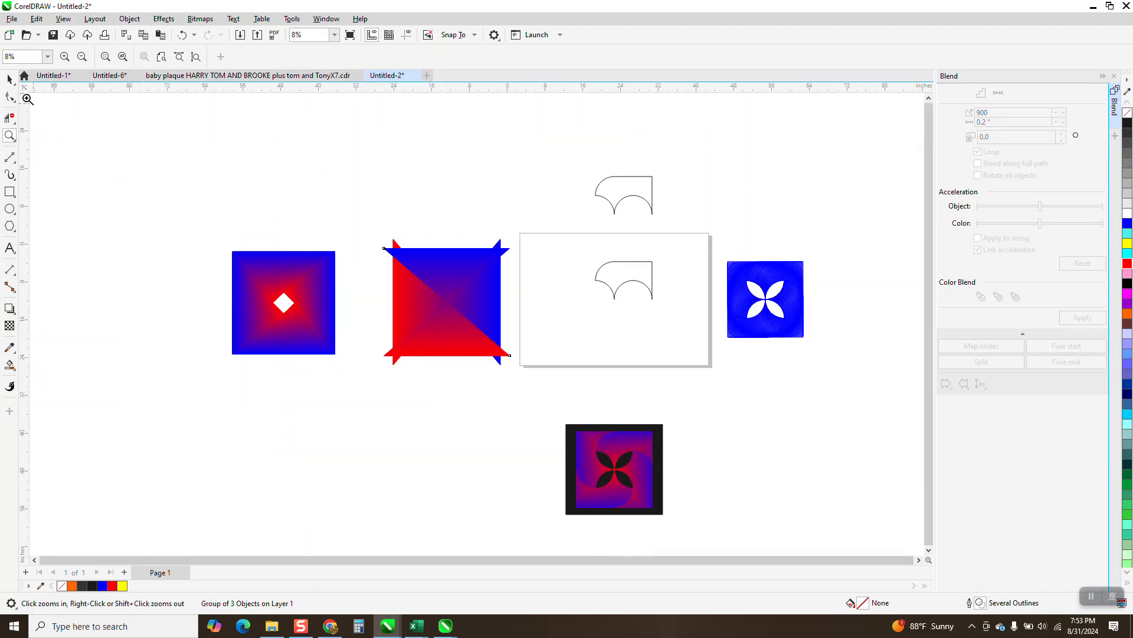
Center the two crossed bow-tie groups on the page and dismiss the OneDrive screenshot offer.
{"action": "left_click_drag", "start_coordinate": [372, 238], "coordinate": [553, 405]}
{"action": "key", "text": "Print"}
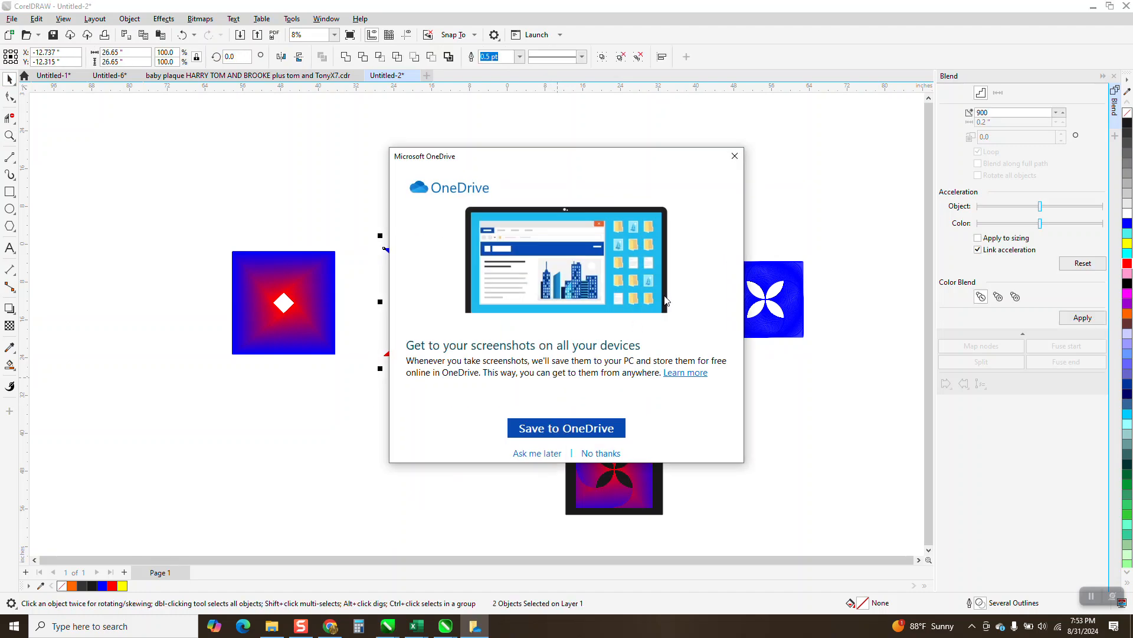
{"action": "left_click", "coordinate": [735, 155]}
Draw a square about 24.6 inches wide between the gradient square and the page, and give it a blue outline.
{"action": "left_click", "coordinate": [9, 191]}
{"action": "left_click_drag", "start_coordinate": [491, 245], "coordinate": [430, 360]}
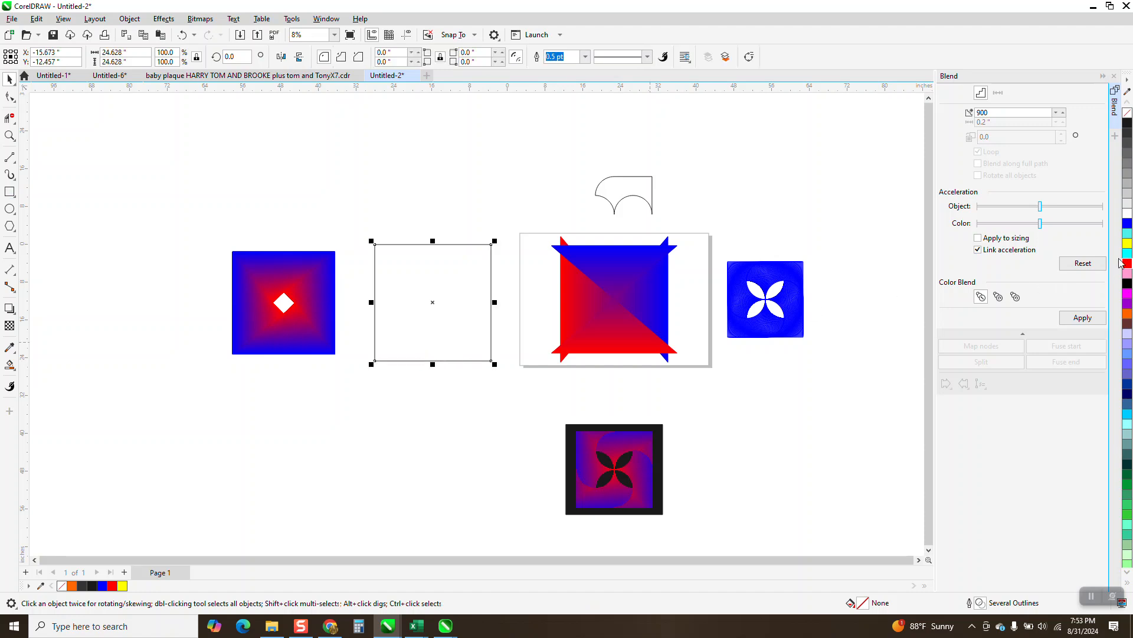
{"action": "right_click", "coordinate": [1128, 224]}
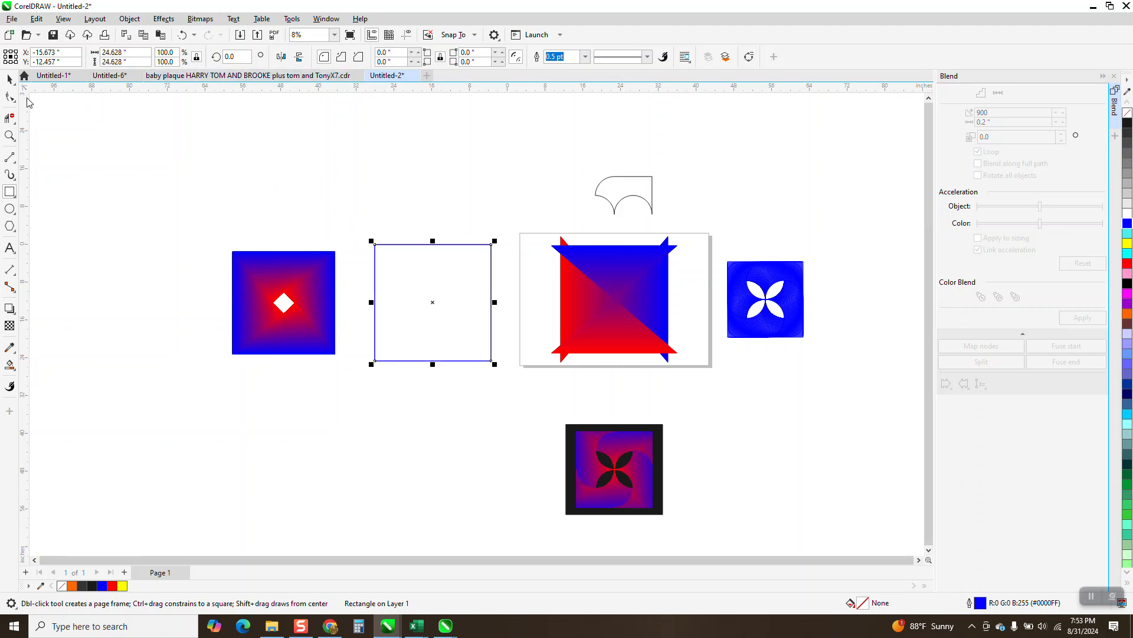
Create a concentric 2.875-inch copy of the blue square, rotate it 45 degrees, and give it a red outline.
{"action": "key", "text": "space"}
{"action": "left_click_drag", "start_coordinate": [495, 240], "coordinate": [452, 297]}
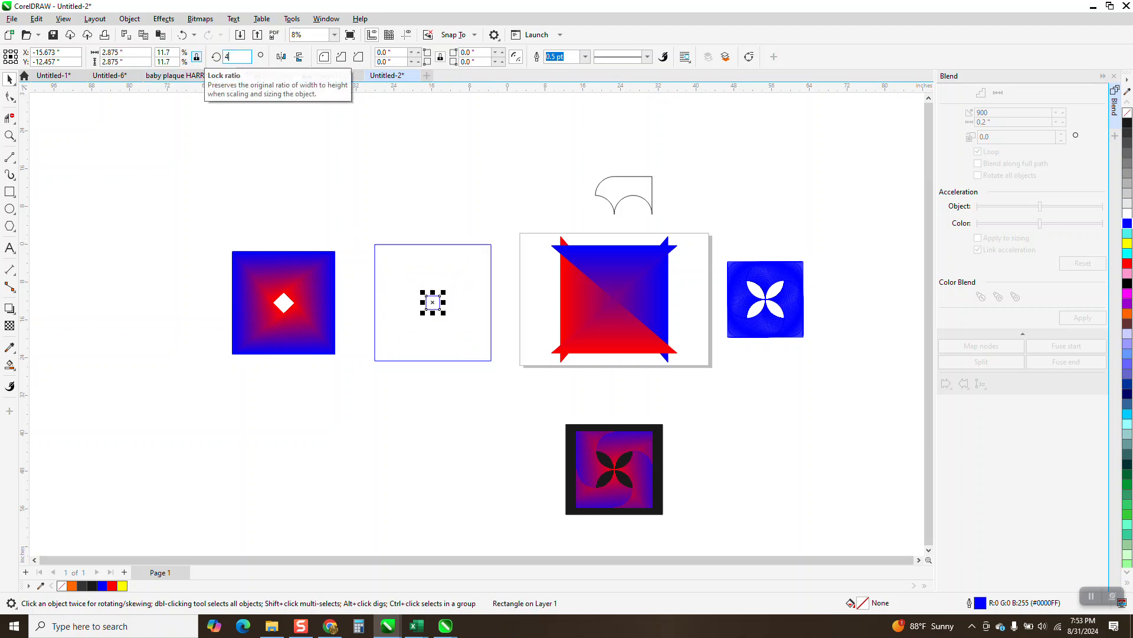
{"action": "type", "text": "45"}
{"action": "key", "text": "Return"}
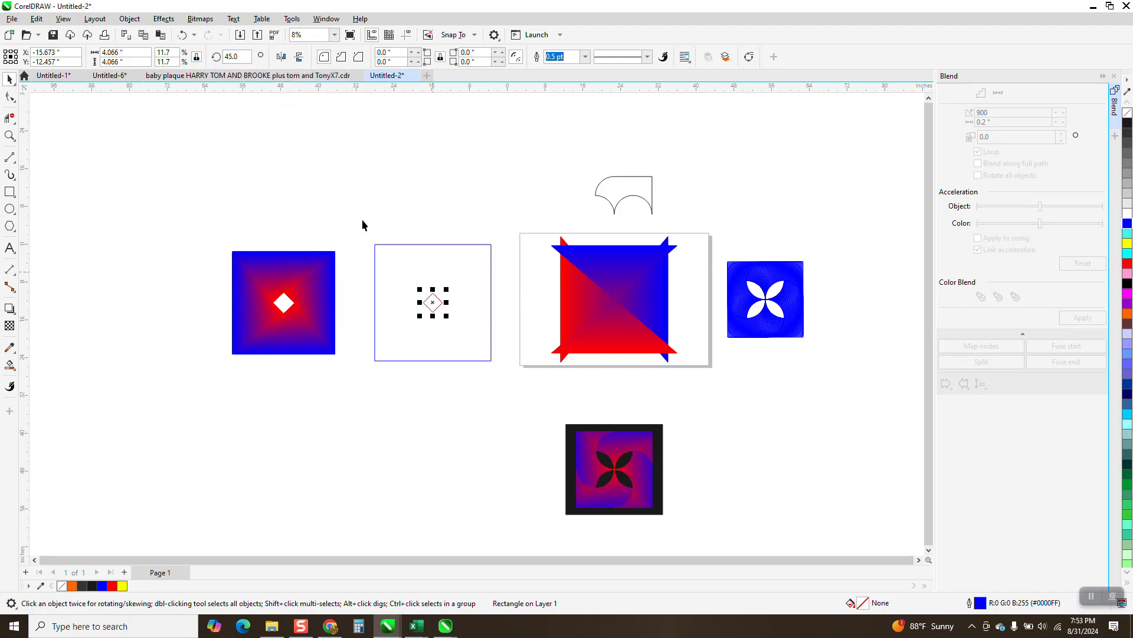
Blend the small red diamond with the surrounding blue square using 900 steps.
{"action": "left_click_drag", "start_coordinate": [497, 370], "coordinate": [500, 372]}
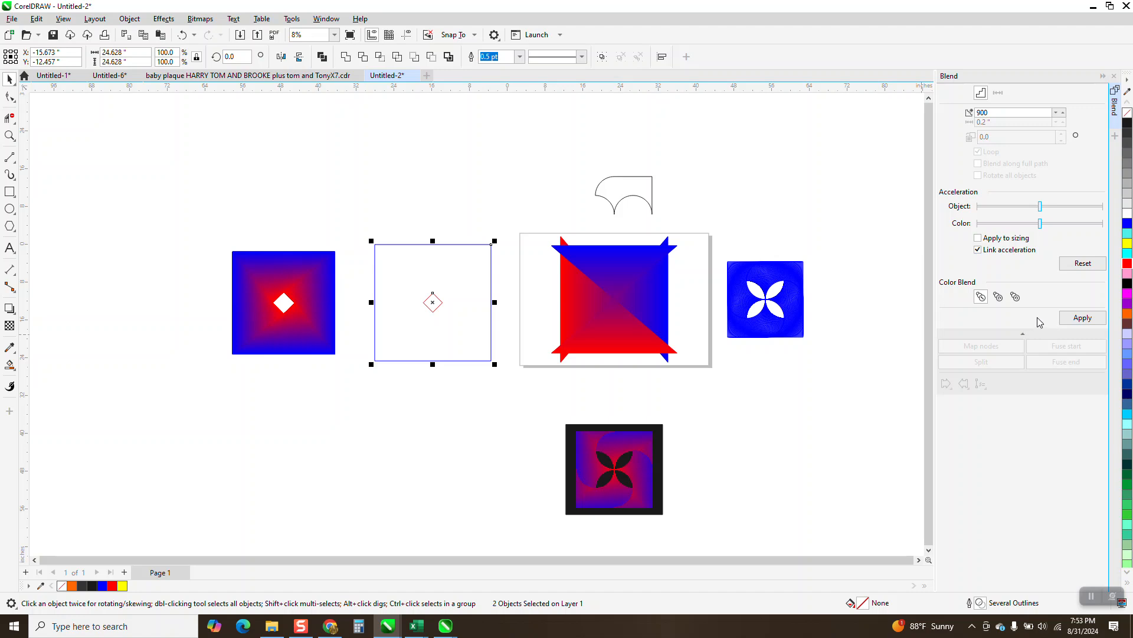
{"action": "left_click", "coordinate": [1082, 317]}
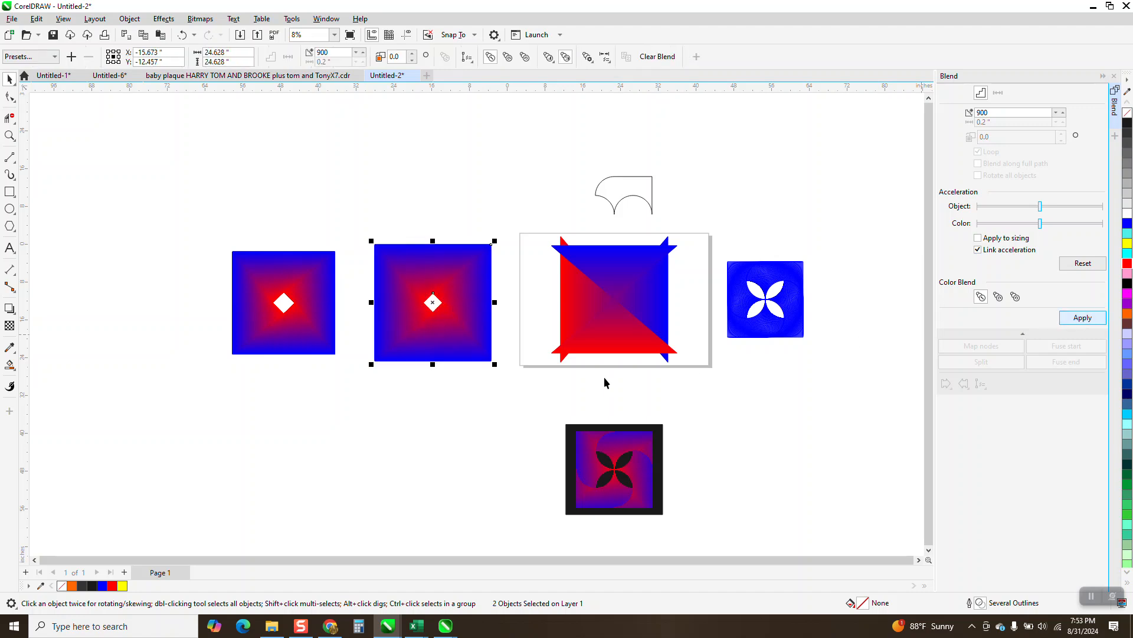
Move the upright bow-tie group with blue above red off the page to the empty area at its lower right.
{"action": "left_click_drag", "start_coordinate": [640, 333], "coordinate": [852, 514]}
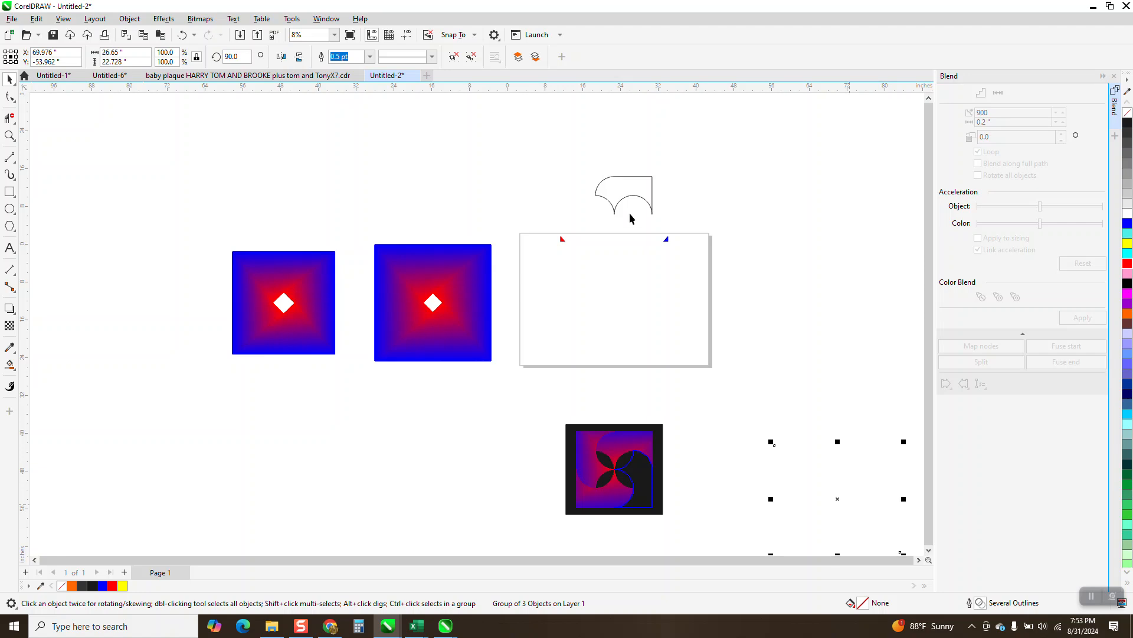
{"action": "left_click", "coordinate": [697, 274]}
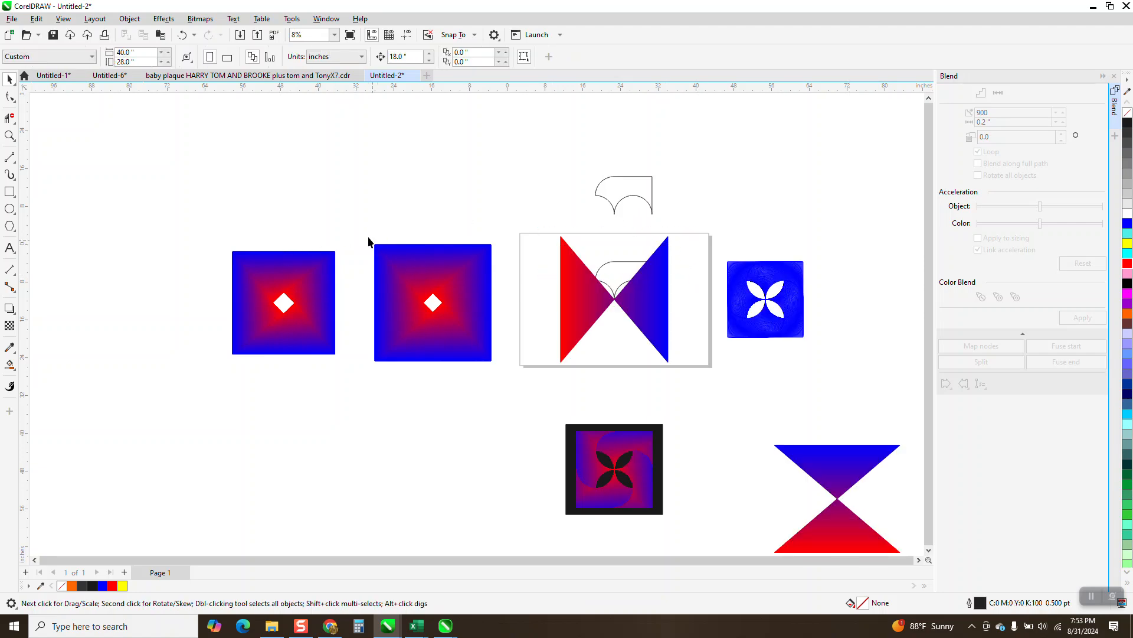
Break the new square blend apart and ungroup all of its resulting objects.
{"action": "left_click_drag", "start_coordinate": [362, 237], "coordinate": [519, 385]}
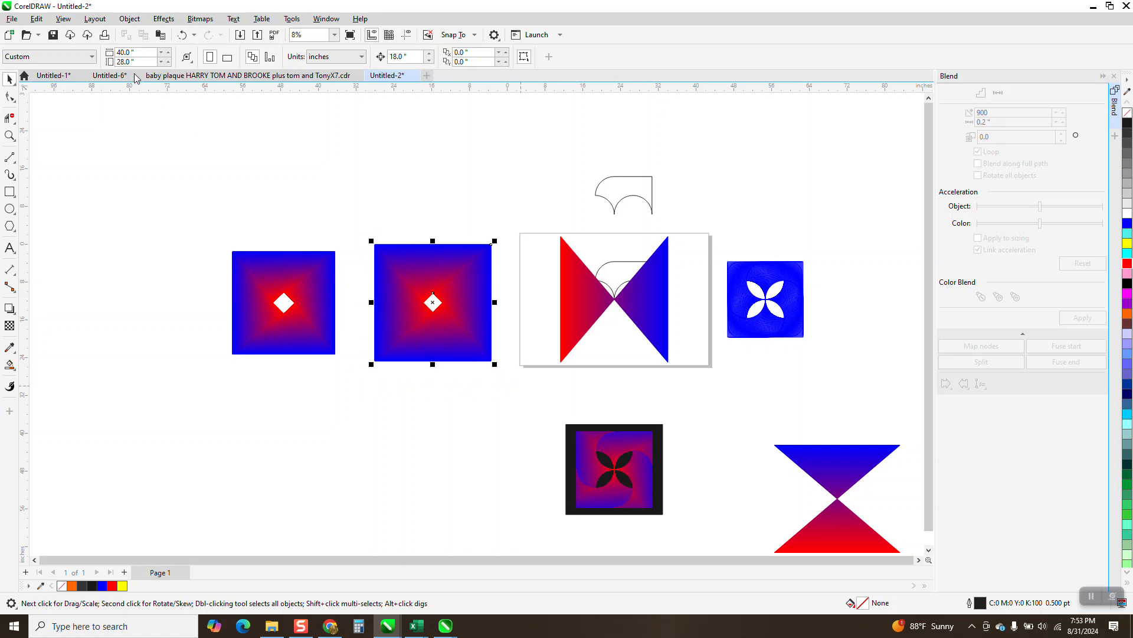
{"action": "left_click", "coordinate": [132, 23]}
{"action": "left_click", "coordinate": [330, 362]}
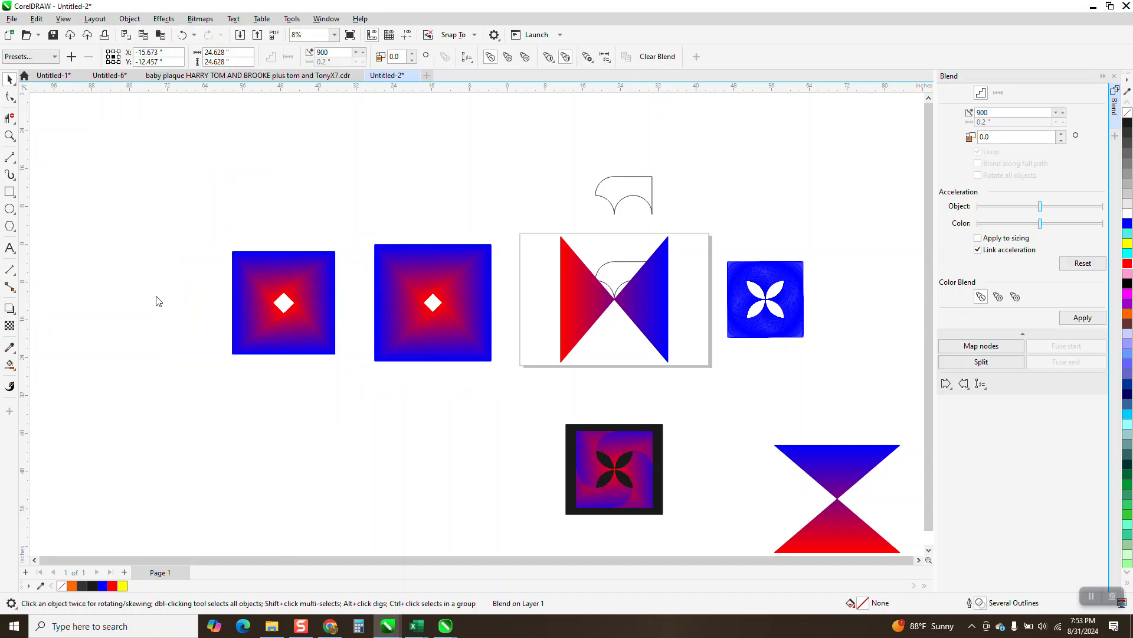
{"action": "left_click_drag", "start_coordinate": [341, 223], "coordinate": [484, 370]}
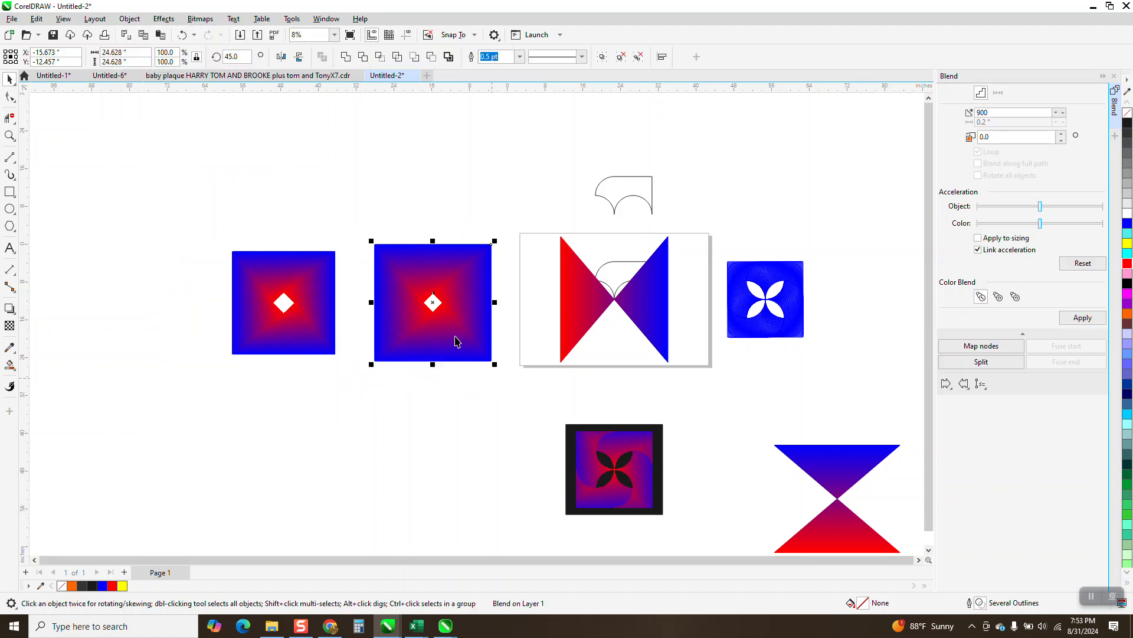
{"action": "left_click_drag", "start_coordinate": [343, 208], "coordinate": [508, 391]}
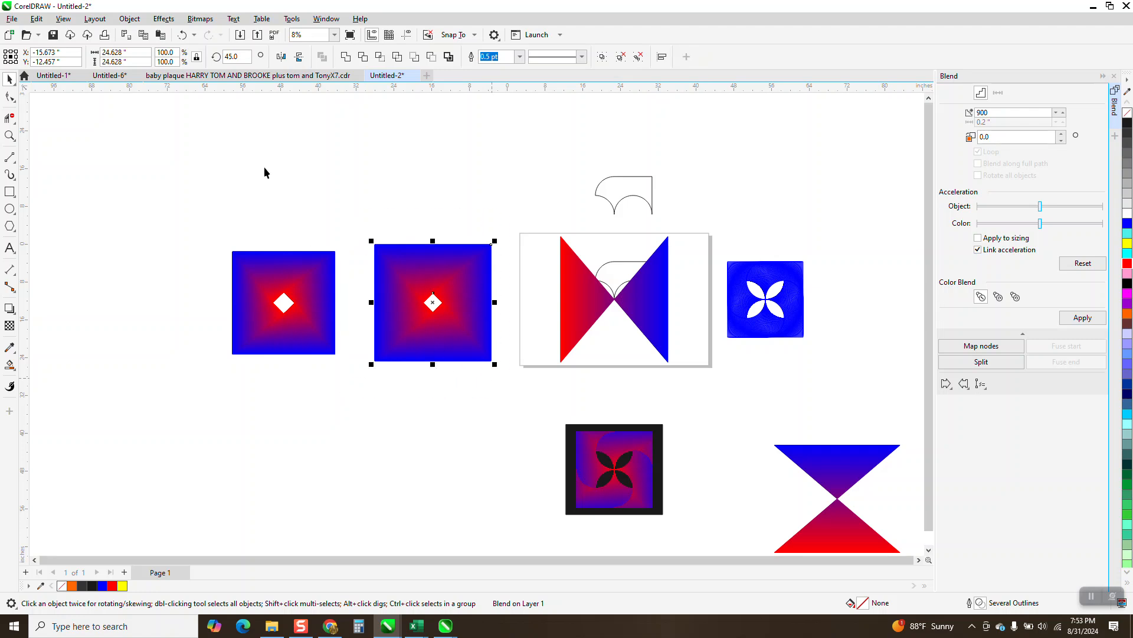
{"action": "left_click", "coordinate": [132, 19]}
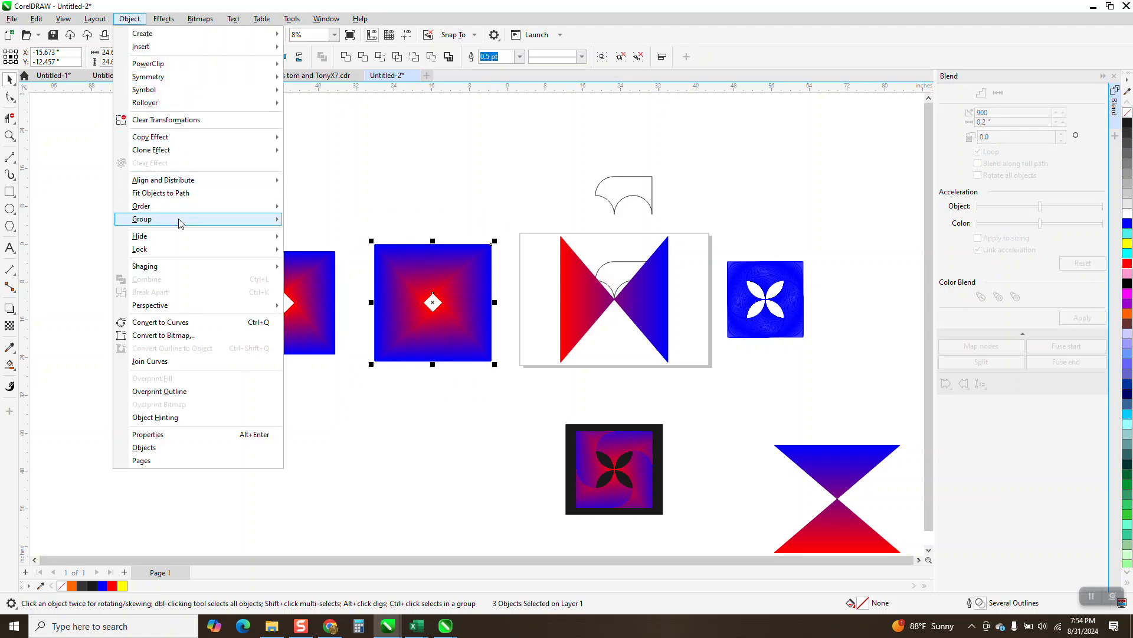
{"action": "mouse_move", "coordinate": [260, 219]}
{"action": "left_click", "coordinate": [327, 247]}
Select all the separated objects of the new gradient square and group them.
{"action": "left_click_drag", "start_coordinate": [362, 219], "coordinate": [507, 386]}
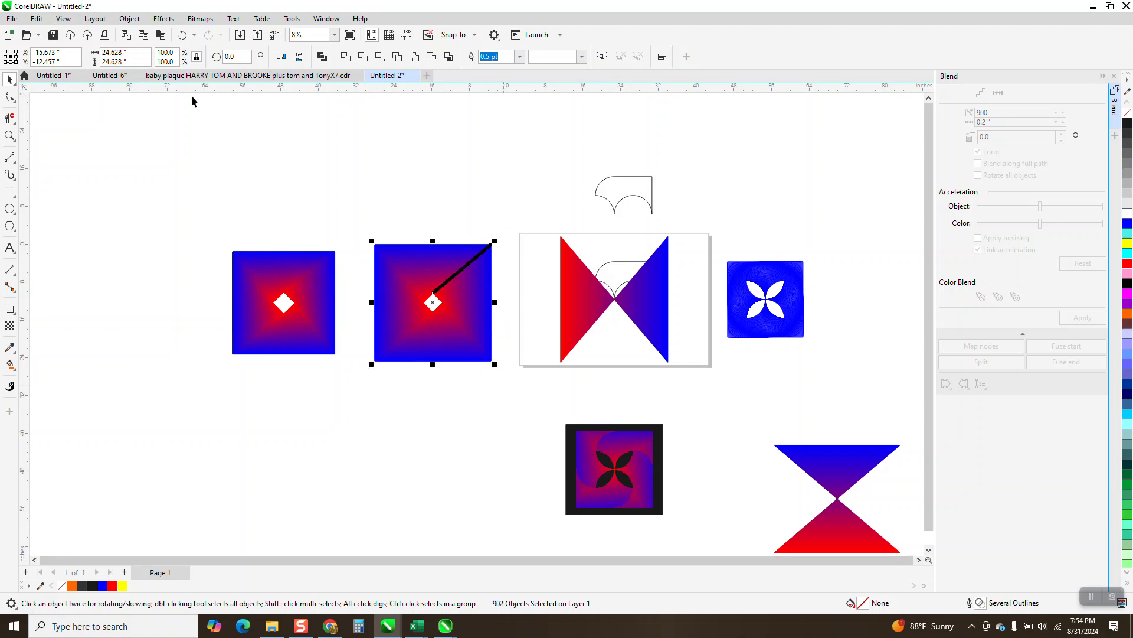
{"action": "left_click", "coordinate": [130, 19]}
{"action": "mouse_move", "coordinate": [147, 222]}
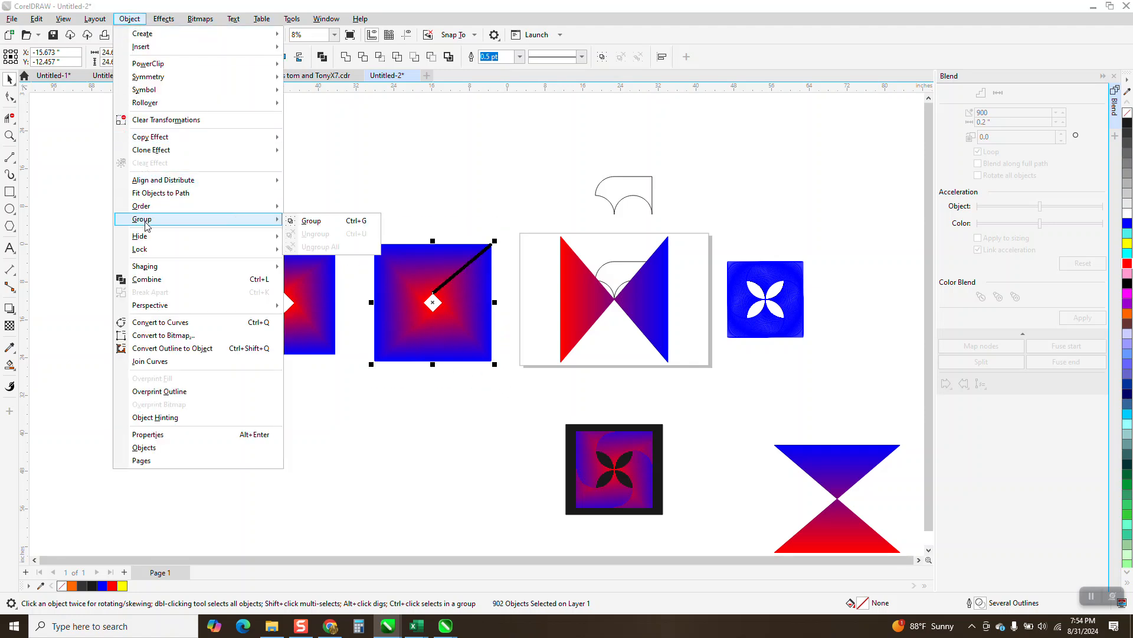
{"action": "left_click", "coordinate": [311, 221]}
Delete the remaining bow-tie group from the page and move the new gradient square 36 inches right onto the page.
{"action": "left_click", "coordinate": [573, 296]}
{"action": "key", "text": "Delete"}
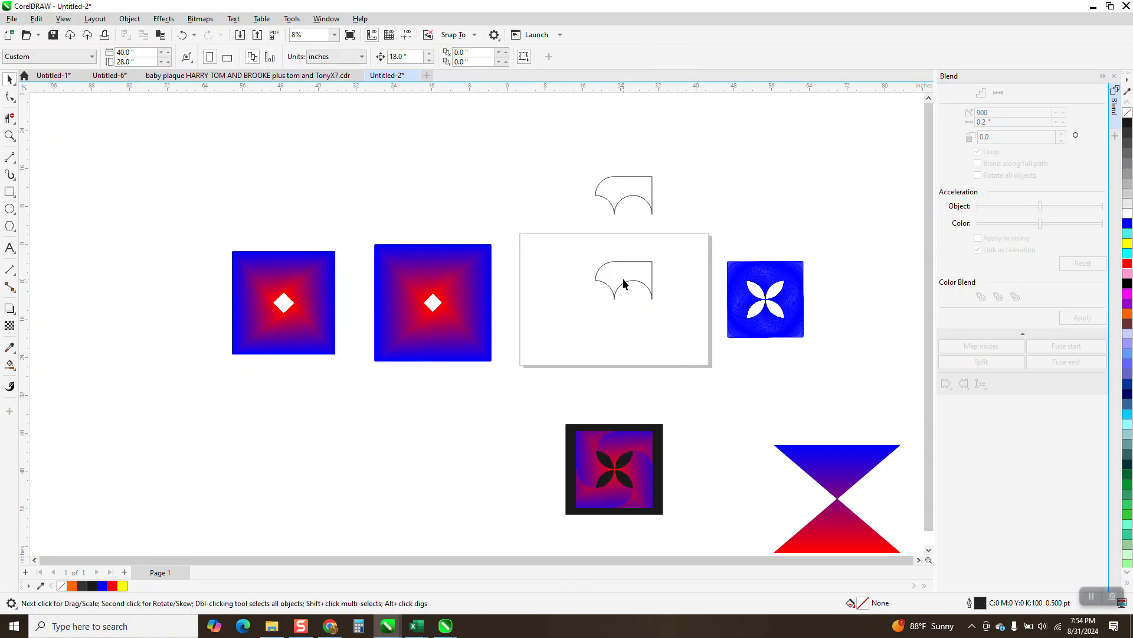
{"action": "left_click", "coordinate": [481, 296]}
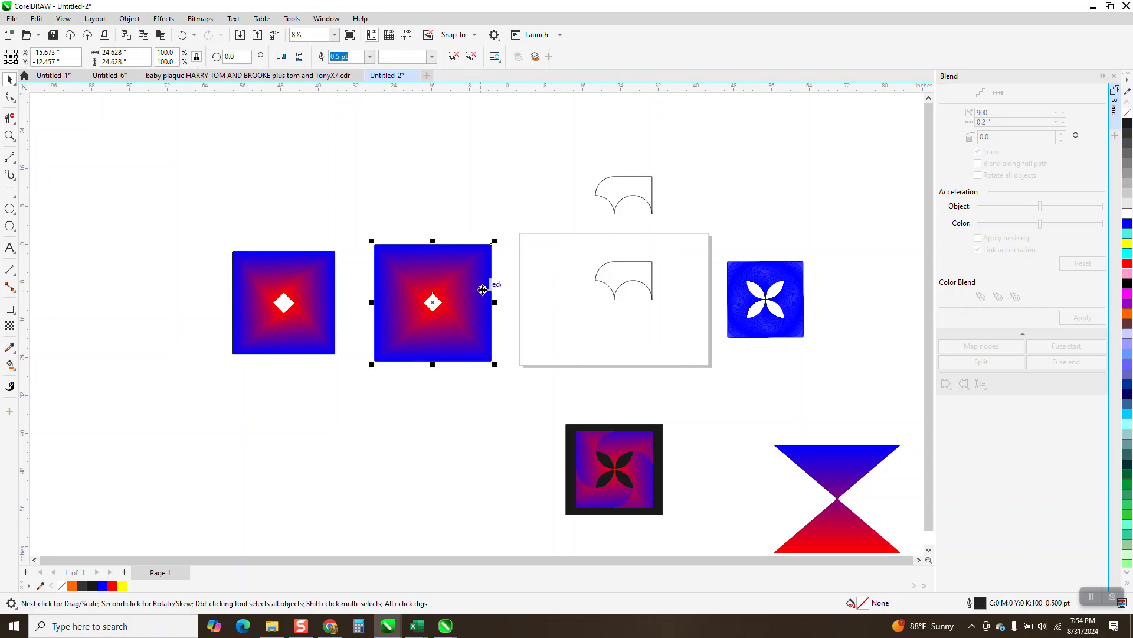
{"action": "key", "text": "Right"}
{"action": "key", "text": "Right"}
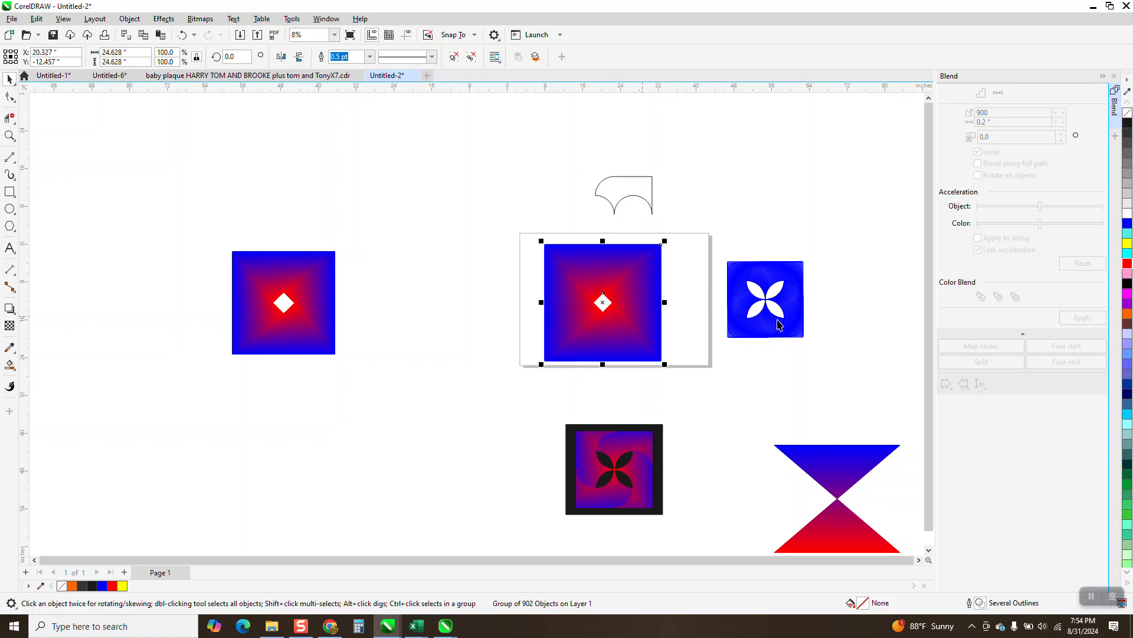
Send the gradient square to the back of the page, behind the outlined arc shape.
{"action": "left_click", "coordinate": [9, 135]}
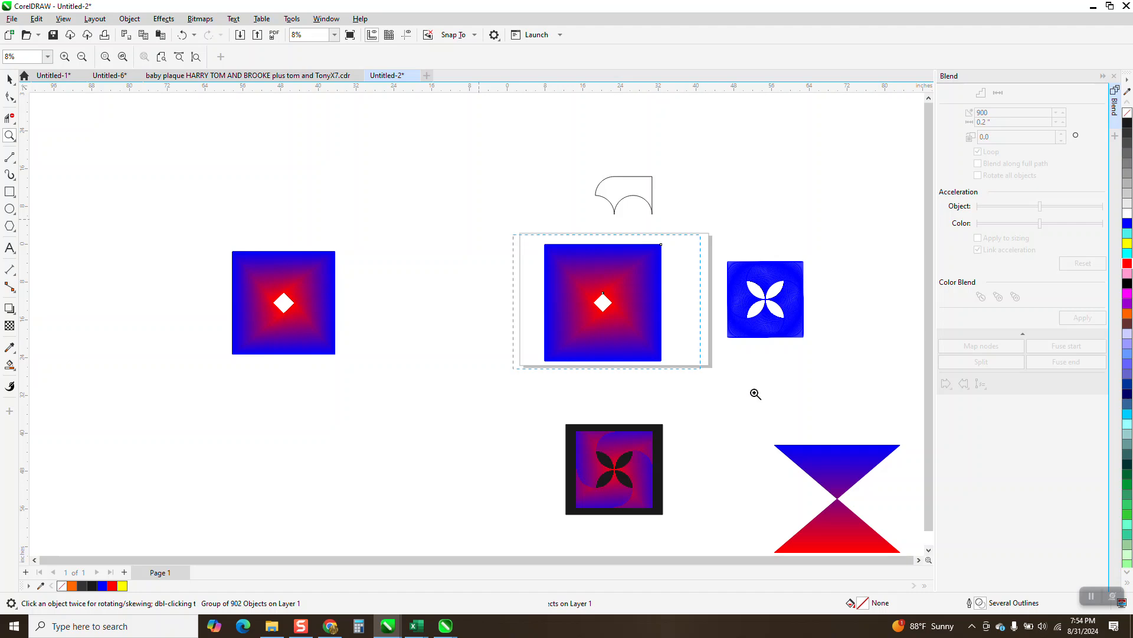
{"action": "left_click", "coordinate": [656, 384]}
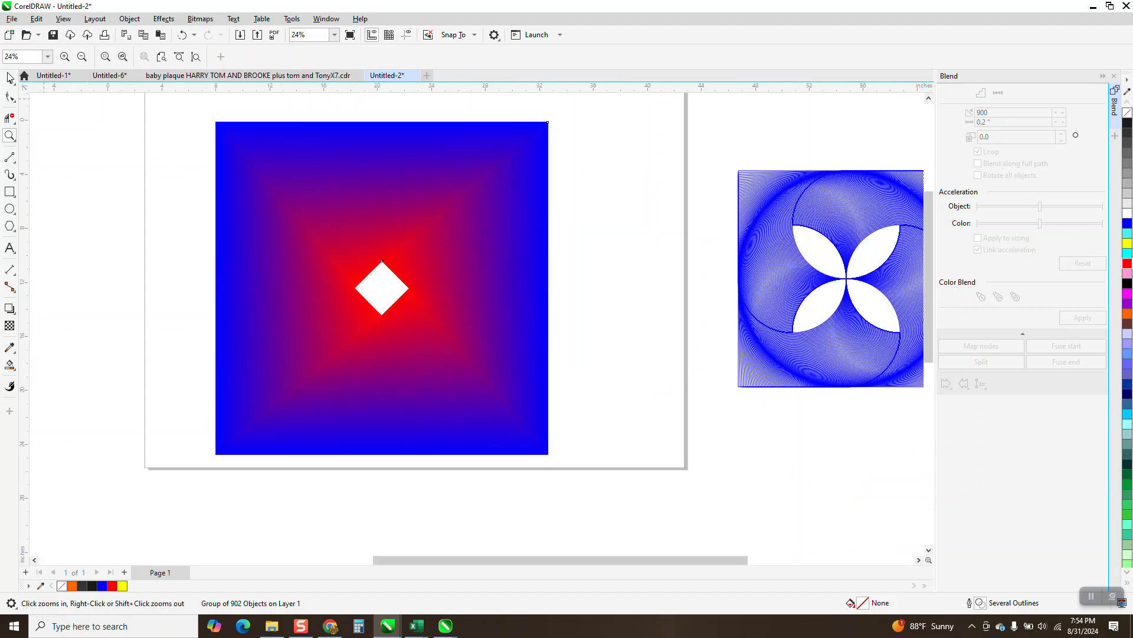
{"action": "key", "text": "space"}
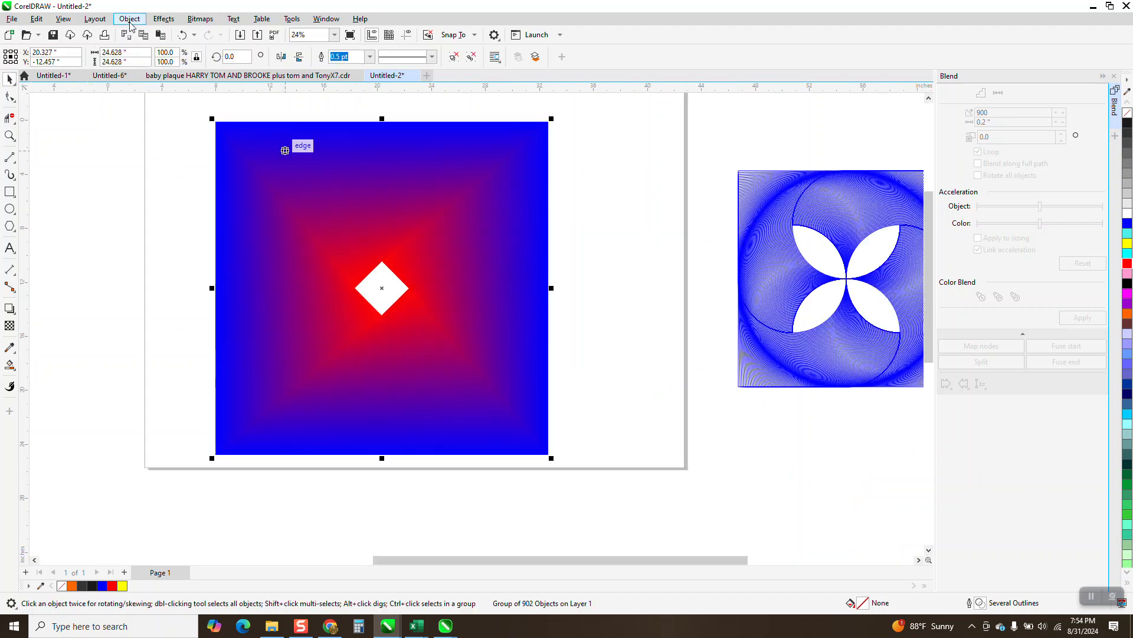
{"action": "left_click", "coordinate": [129, 18]}
{"action": "mouse_move", "coordinate": [142, 205]}
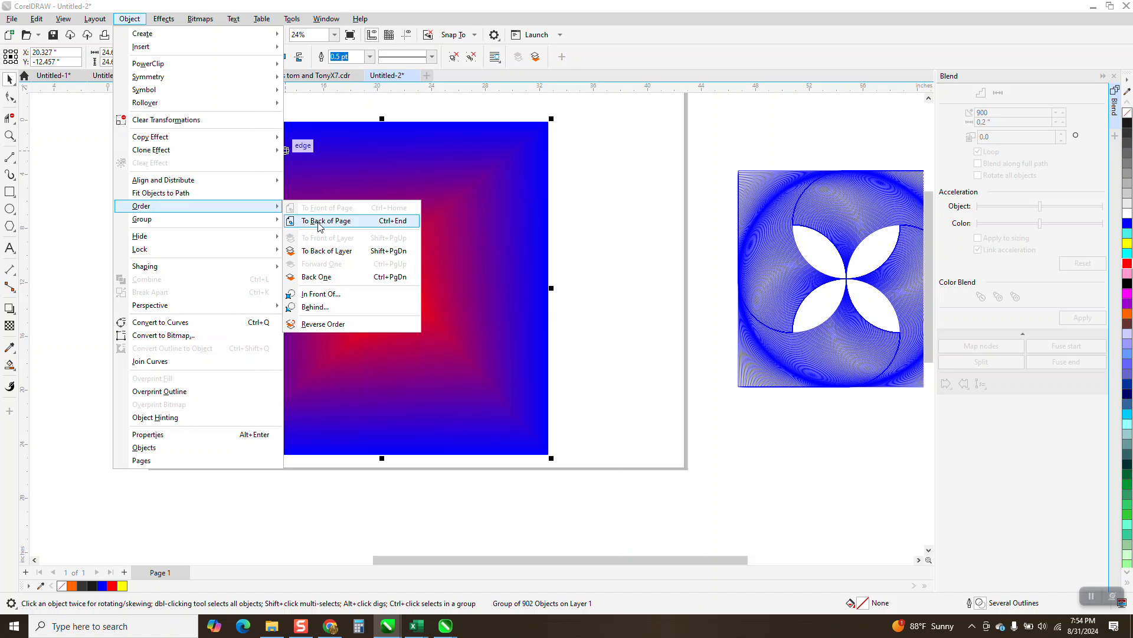
{"action": "left_click", "coordinate": [307, 220]}
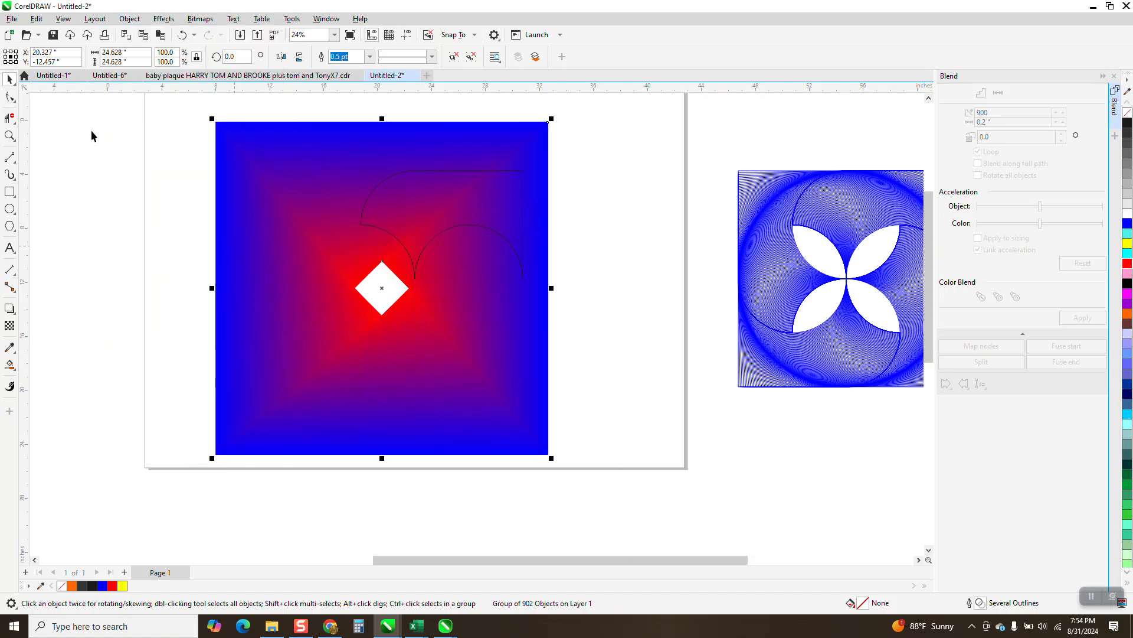
{"action": "key", "text": "Escape"}
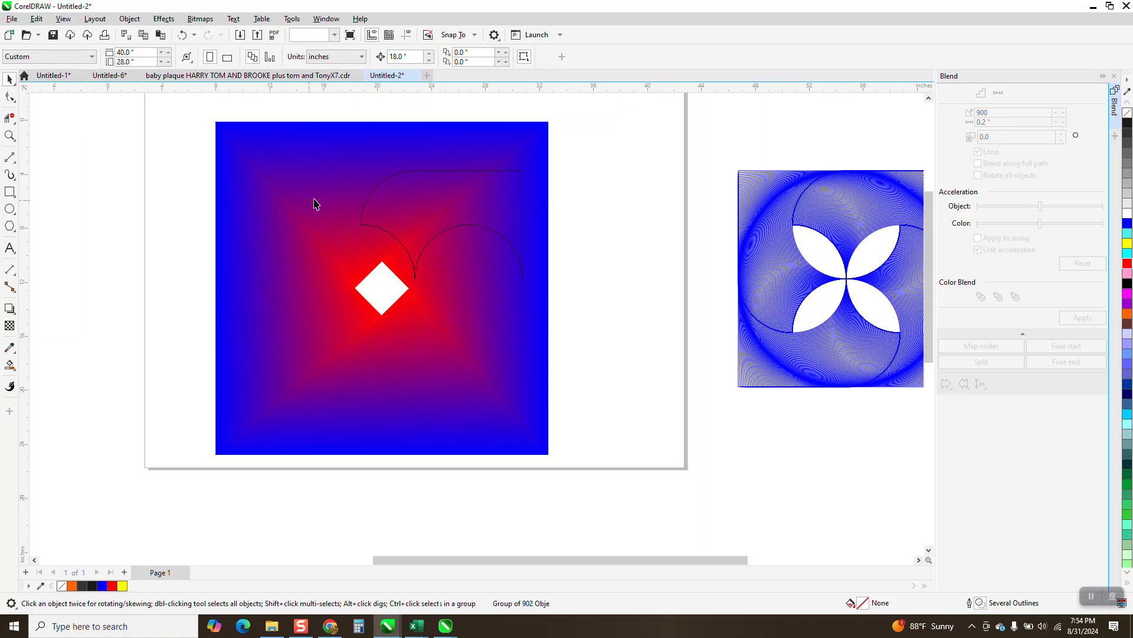
Reposition the gradient square behind the arc shape, centered at about X 21.03 and Y -12.46 inches.
{"action": "left_click_drag", "start_coordinate": [311, 194], "coordinate": [341, 214]}
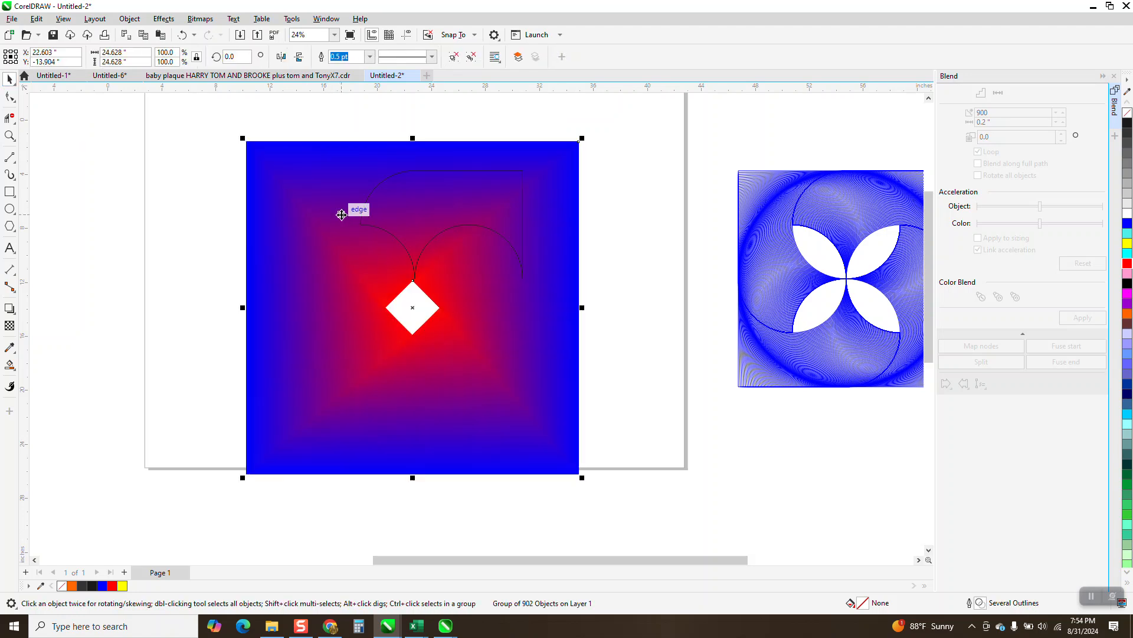
{"action": "left_click_drag", "start_coordinate": [470, 269], "coordinate": [450, 248]}
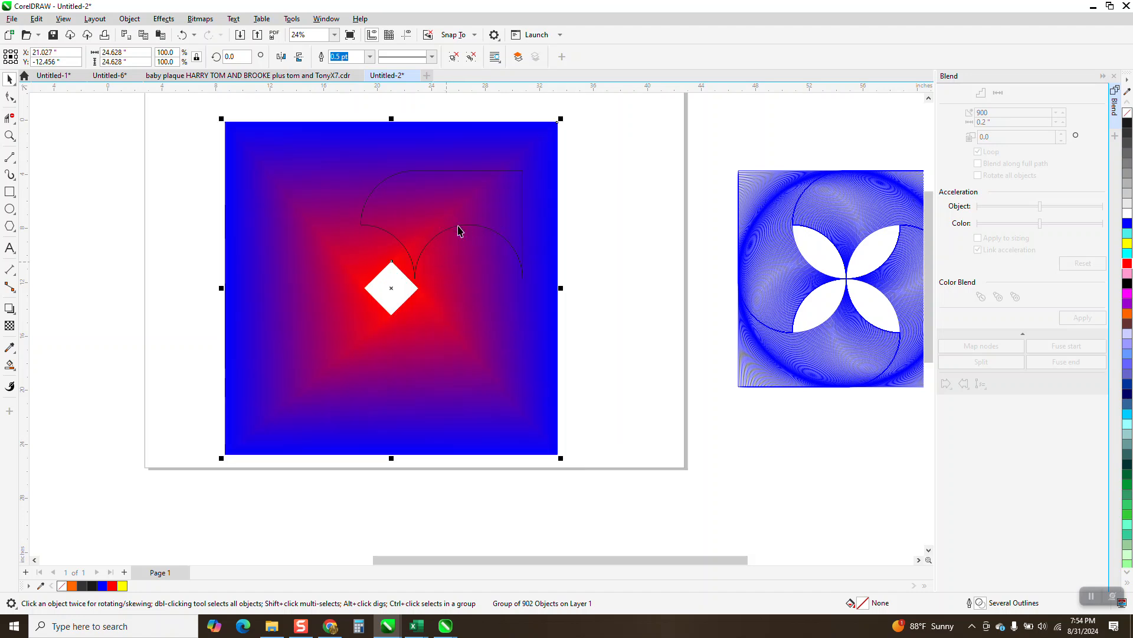
Intersect the outlined arc shape with the gradient square and move the resulting gradient piece 18 inches left.
{"action": "scroll", "coordinate": [458, 231], "scroll_direction": "down", "scroll_amount": 2}
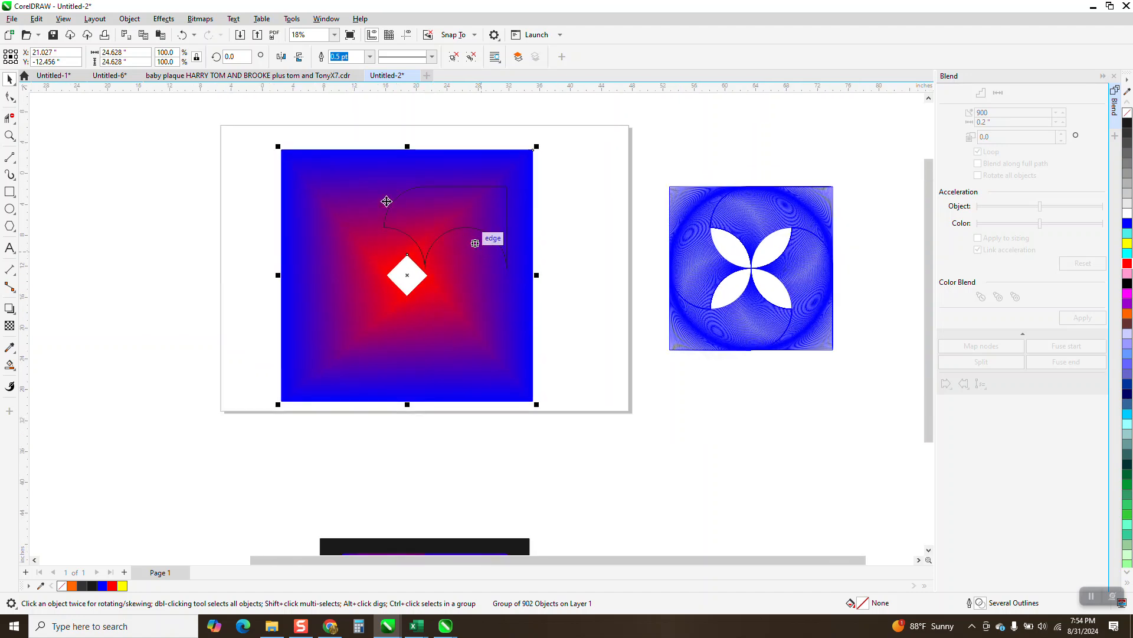
{"action": "scroll", "coordinate": [524, 399], "scroll_direction": "down", "scroll_amount": 1}
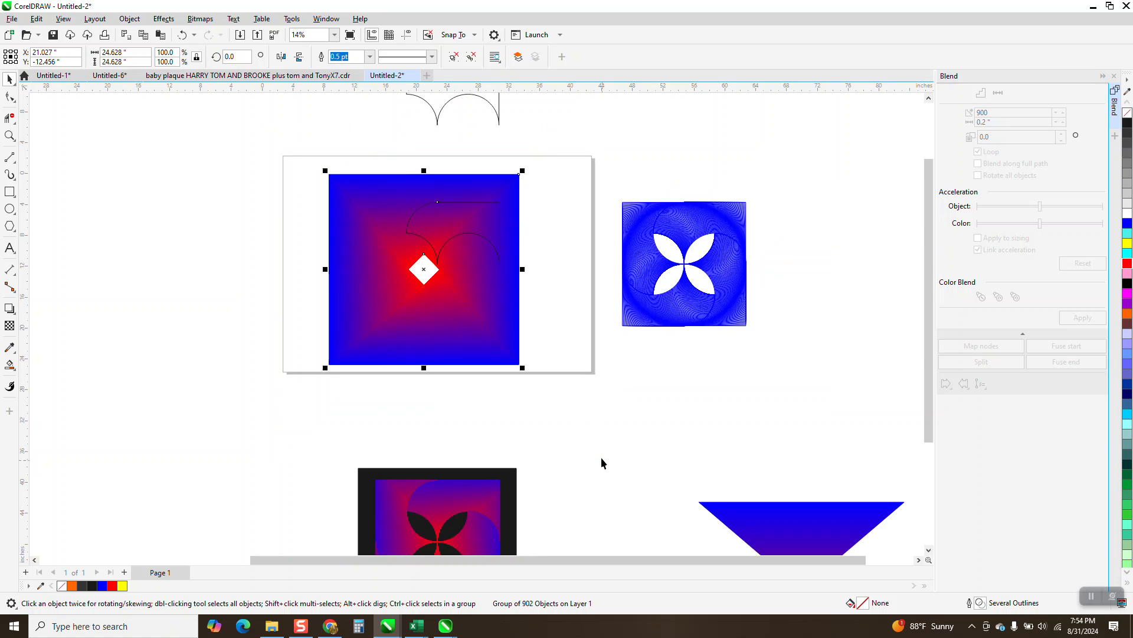
{"action": "key", "text": "ctrl+u"}
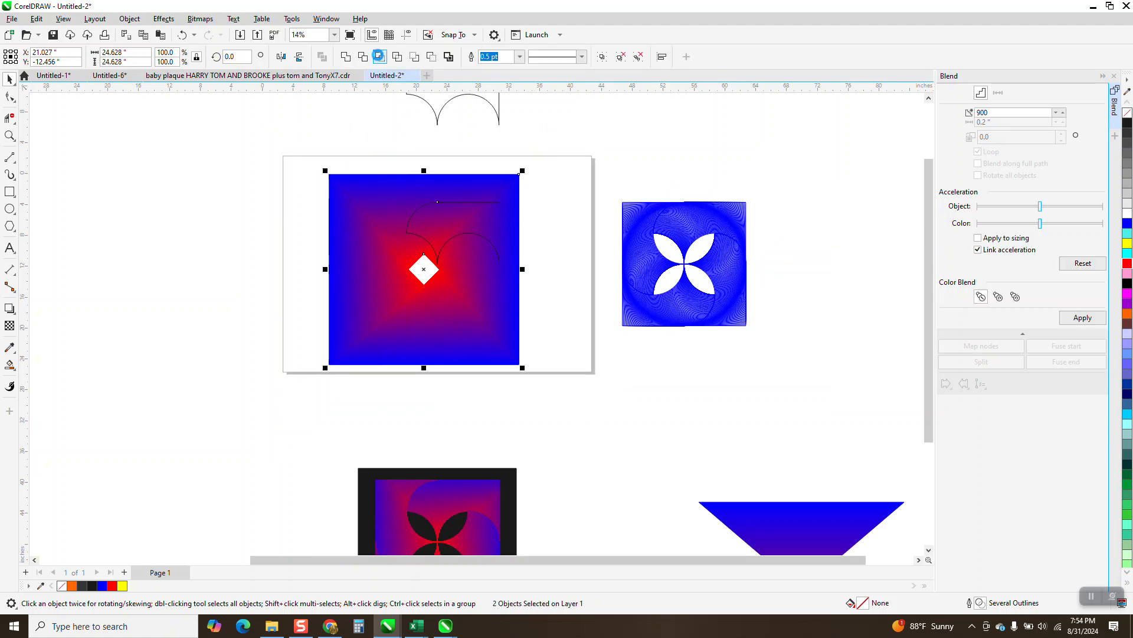
{"action": "left_click", "coordinate": [450, 236]}
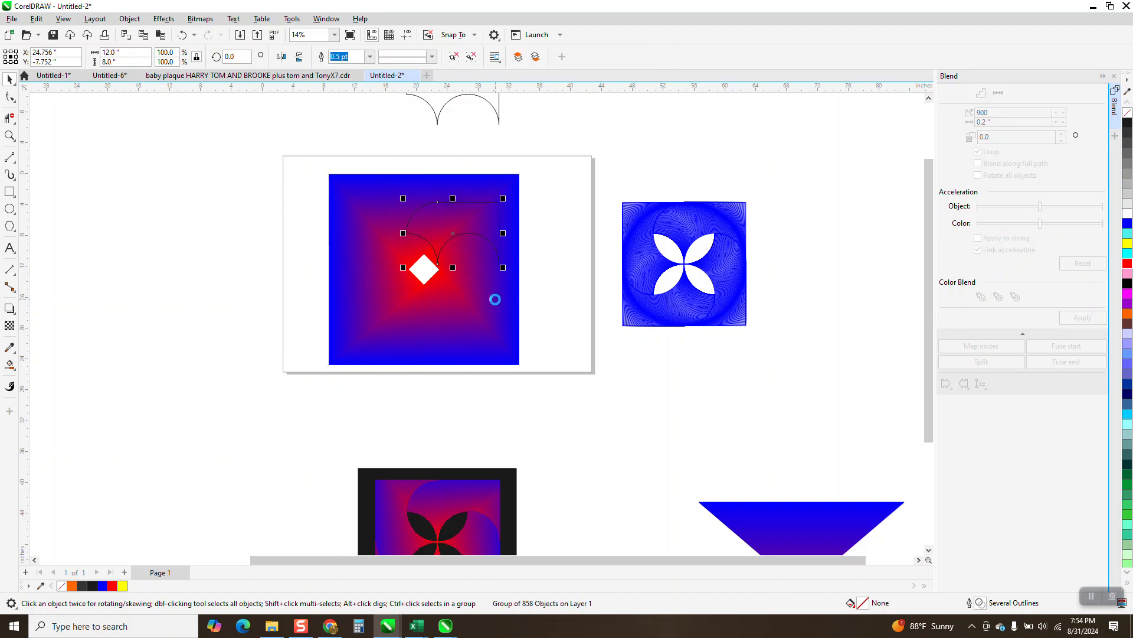
{"action": "key", "text": "Left"}
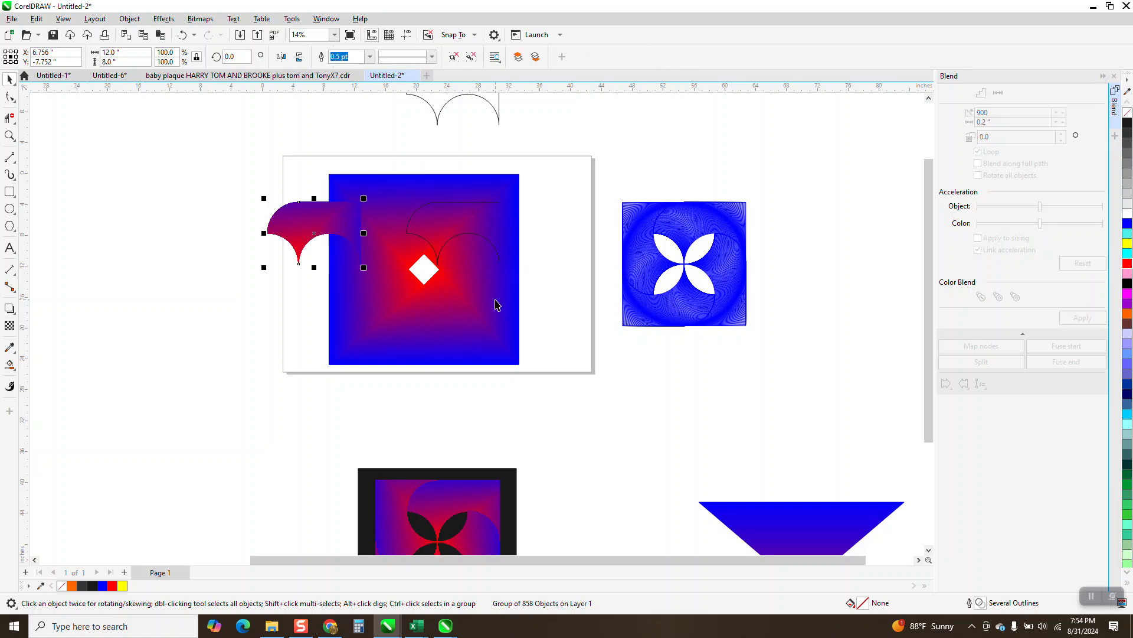
Move the gradient square and the outlined arc shape each 54 inches left, off the page.
{"action": "left_click", "coordinate": [495, 301]}
{"action": "key", "text": "Left"}
{"action": "key", "text": "Left"}
{"action": "key", "text": "Left"}
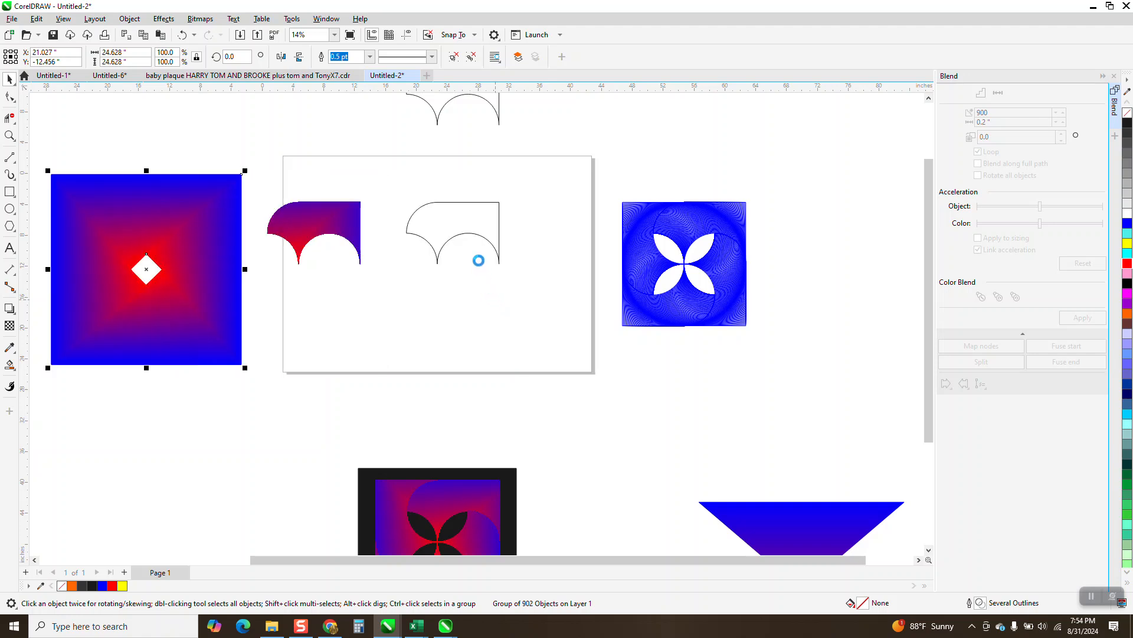
{"action": "left_click", "coordinate": [465, 232]}
{"action": "key", "text": "Left"}
{"action": "key", "text": "Left"}
{"action": "key", "text": "Left"}
Move the gradient arc piece 18 inches right and create three copies, each rotated a further 90 degrees about the cusp between its arcs.
{"action": "left_click", "coordinate": [350, 221]}
{"action": "key", "text": "Right"}
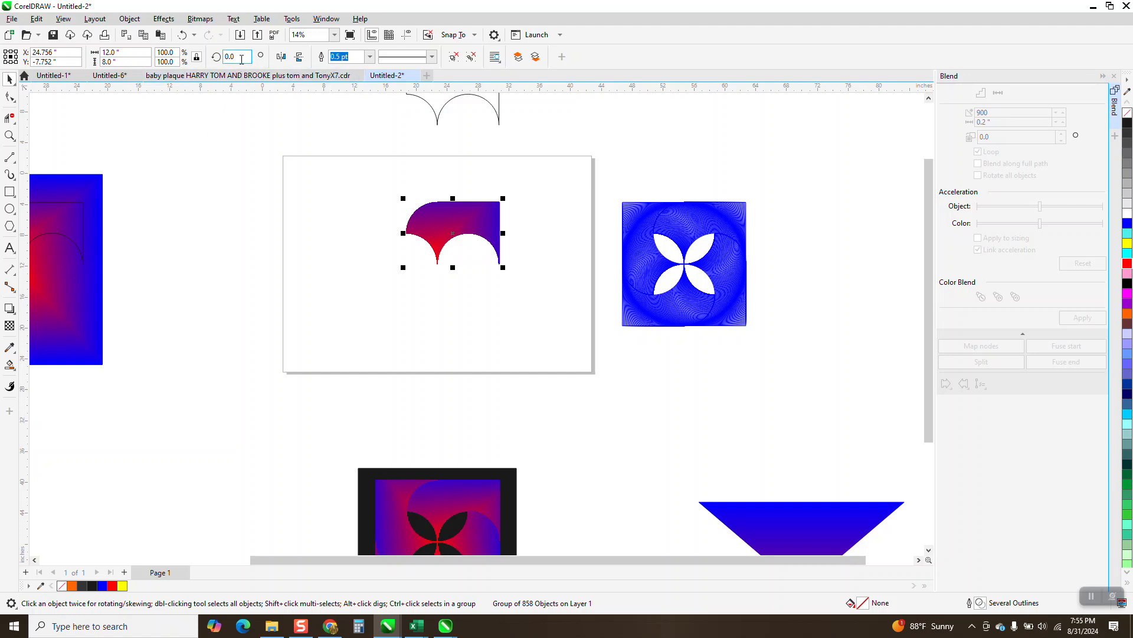
{"action": "type", "text": "90"}
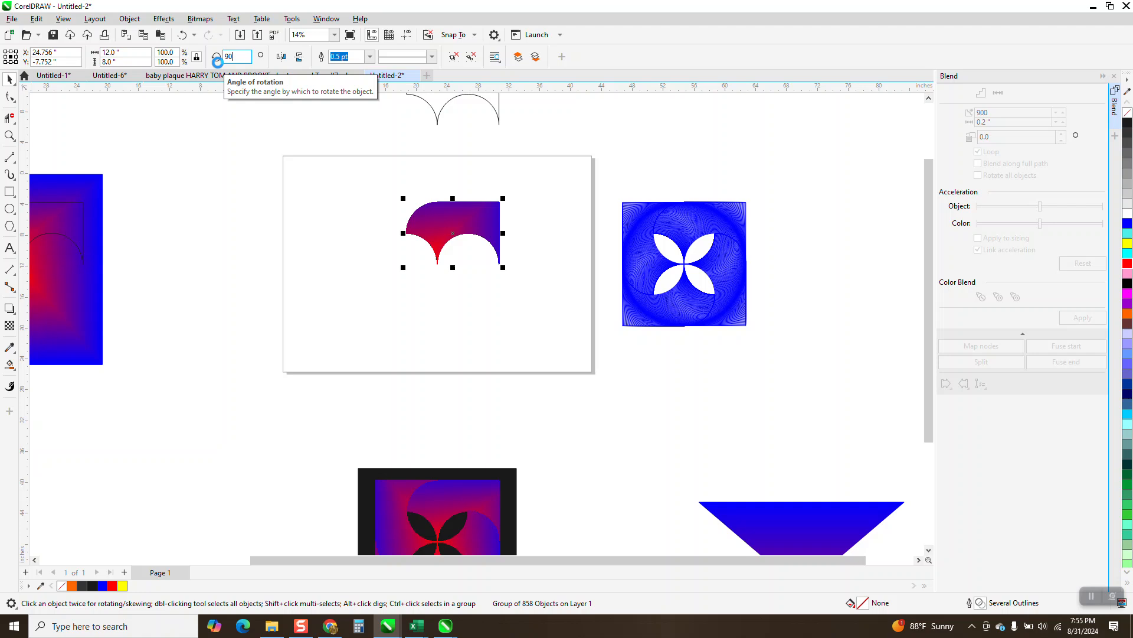
{"action": "key", "text": "Return"}
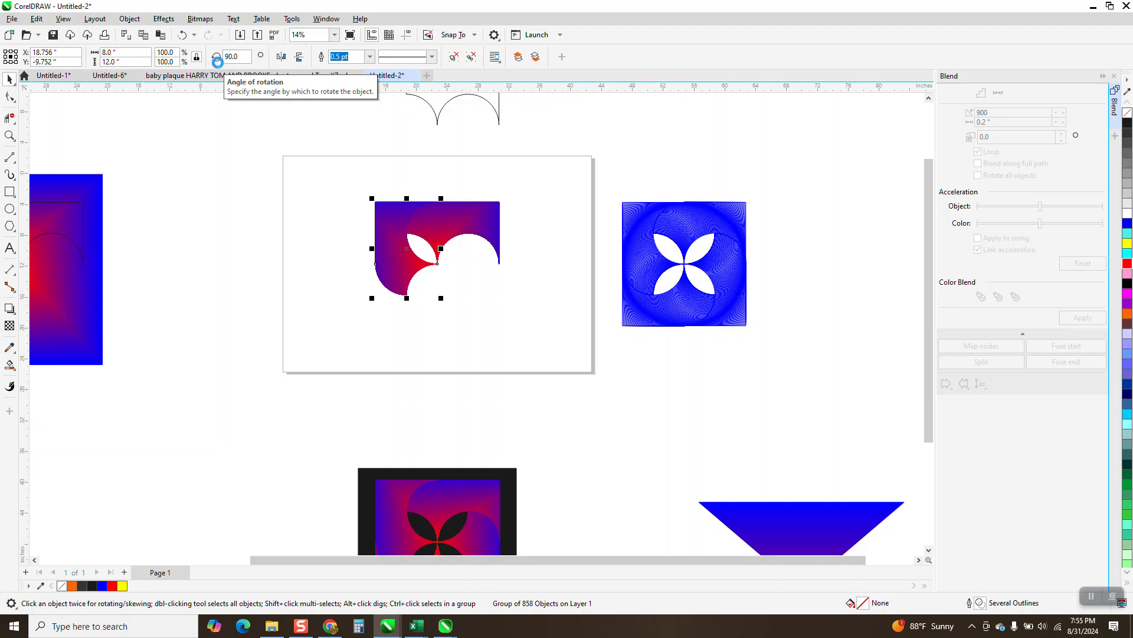
{"action": "left_click", "coordinate": [217, 58]}
{"action": "left_click", "coordinate": [217, 58]}
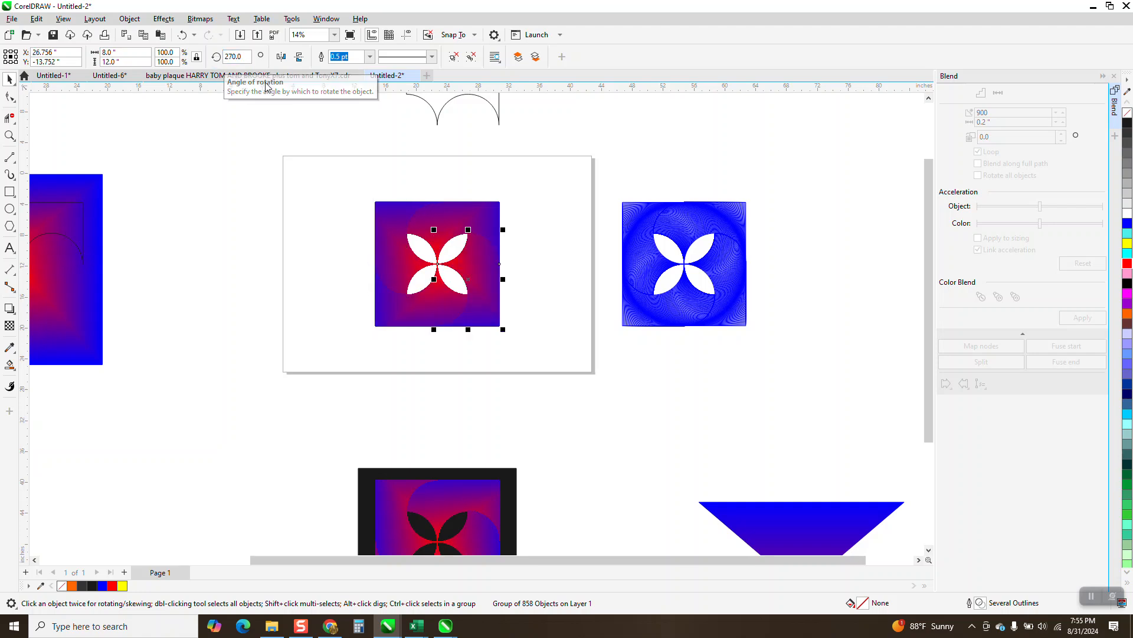
Place the black background square from the lower design over the completed gradient flower square on the page.
{"action": "left_click_drag", "start_coordinate": [507, 486], "coordinate": [505, 212]}
{"action": "left_click", "coordinate": [9, 135]}
{"action": "left_click_drag", "start_coordinate": [360, 190], "coordinate": [587, 392]}
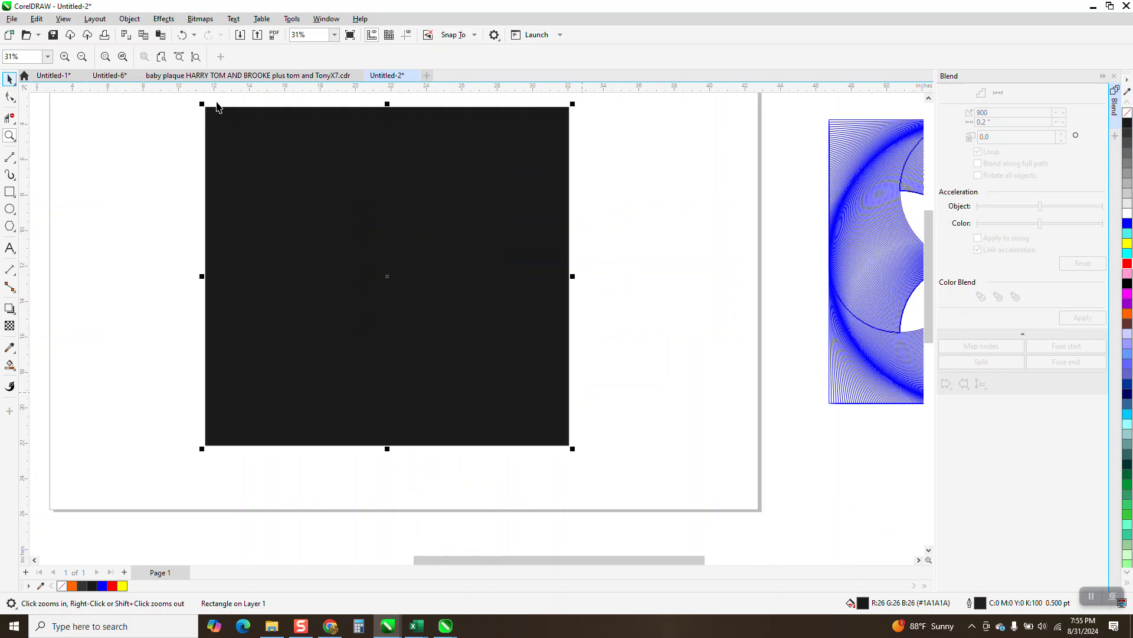
Send the black square to the back of the page, behind the gradient flower.
{"action": "key", "text": "space"}
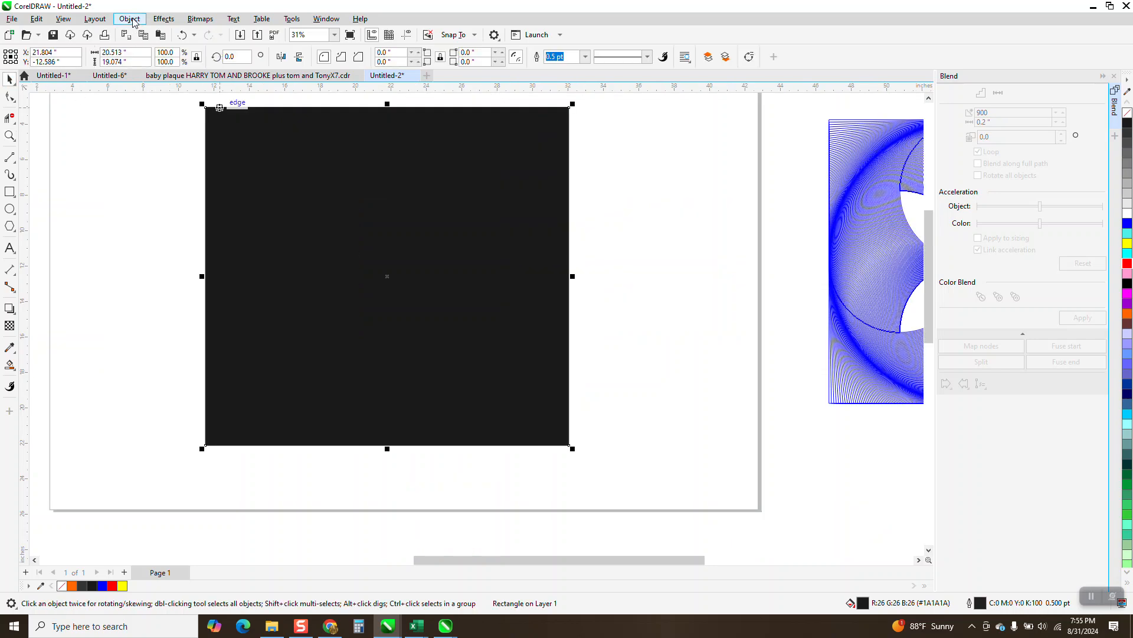
{"action": "left_click", "coordinate": [131, 20]}
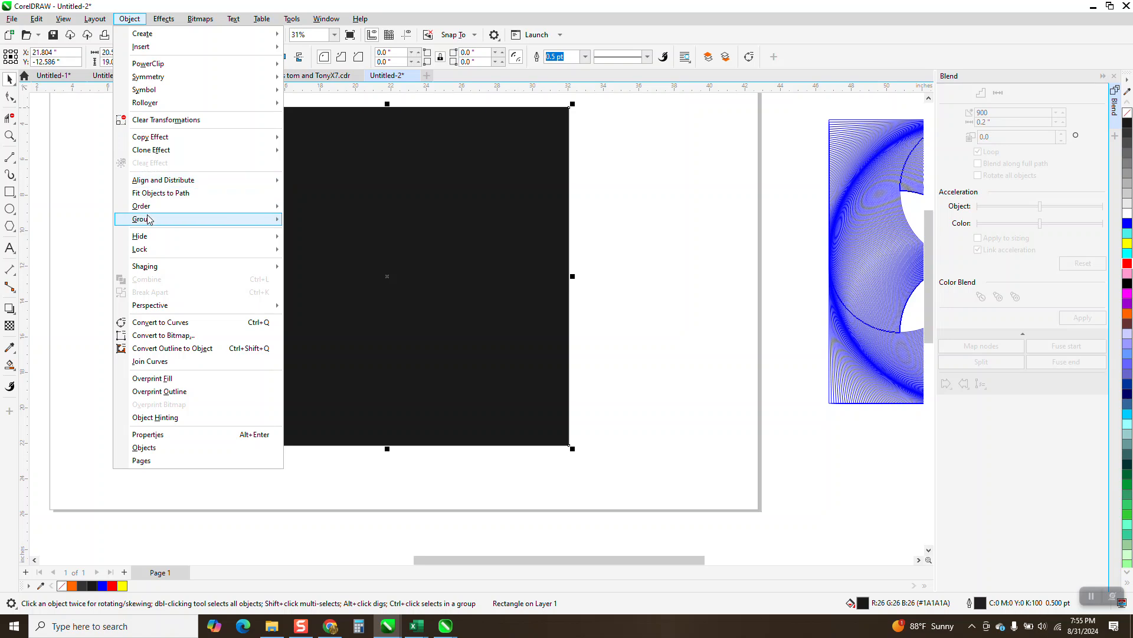
{"action": "mouse_move", "coordinate": [147, 212]}
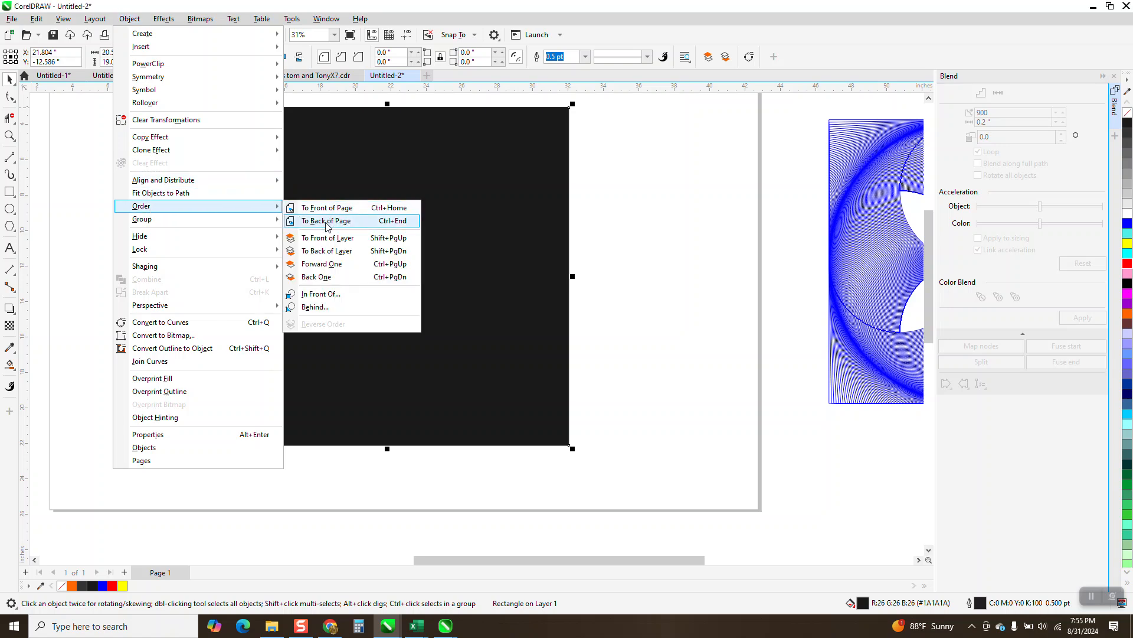
{"action": "left_click", "coordinate": [325, 222]}
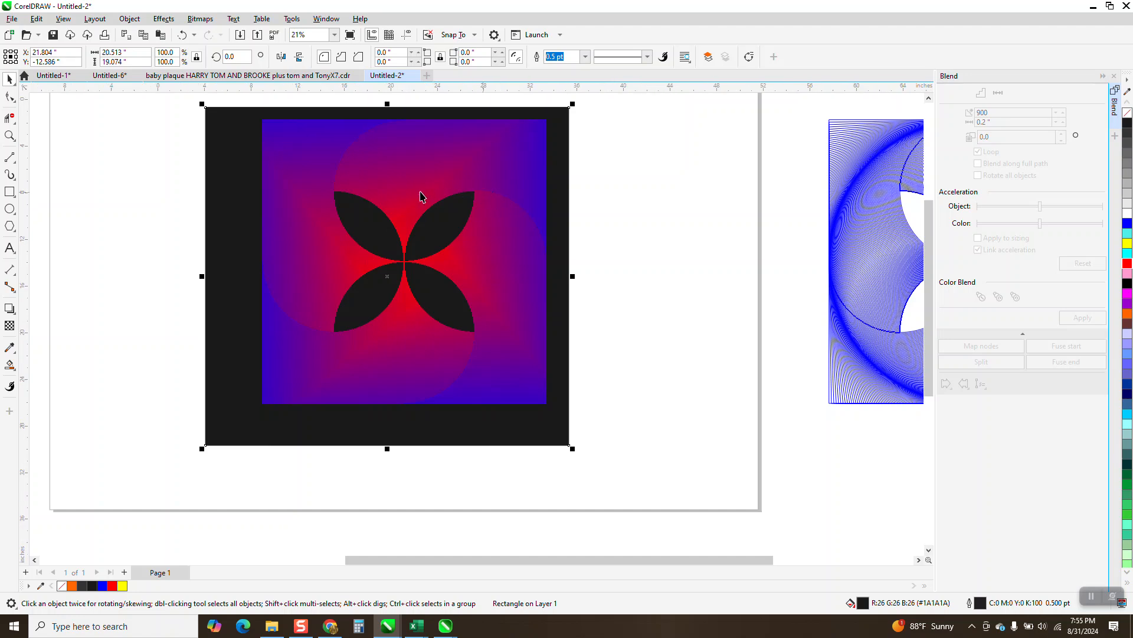
Move the leftmost gradient square farther left, clear of the gradient square that holds the outlined arc shape.
{"action": "scroll", "coordinate": [444, 193], "scroll_direction": "down", "scroll_amount": 2}
{"action": "scroll", "coordinate": [432, 302], "scroll_direction": "down", "scroll_amount": 2}
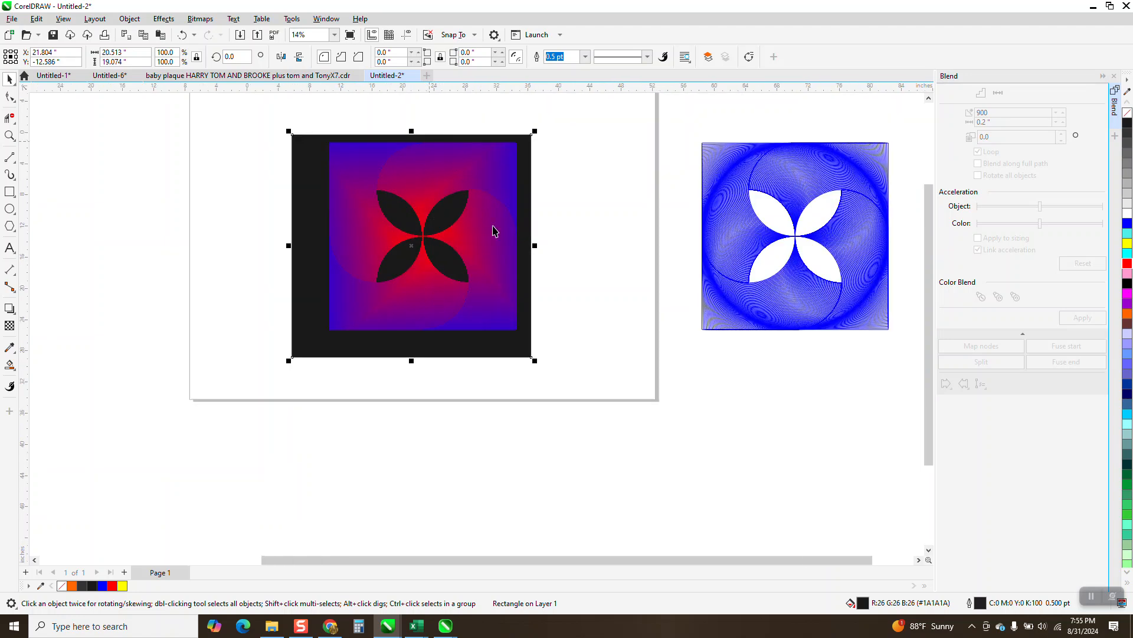
{"action": "scroll", "coordinate": [581, 279], "scroll_direction": "down", "scroll_amount": 2}
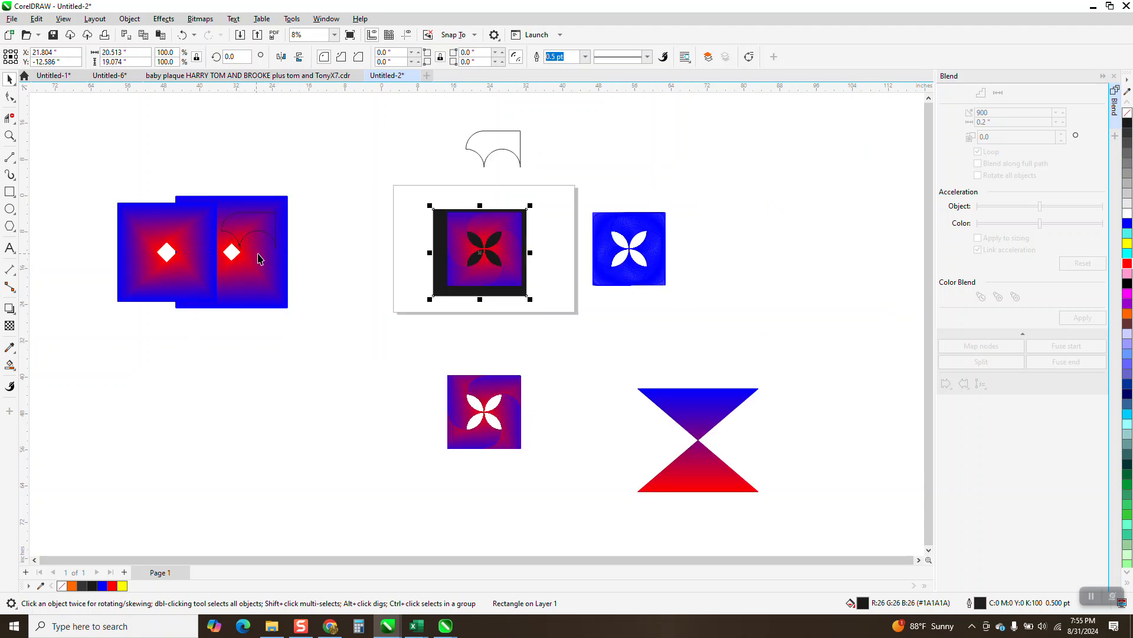
{"action": "left_click_drag", "start_coordinate": [161, 246], "coordinate": [91, 252]}
Move the outlined arc shape down and left inside the gradient square, so its right-hand arc passes over the white diamond's top.
{"action": "left_click", "coordinate": [10, 136]}
{"action": "left_click_drag", "start_coordinate": [162, 177], "coordinate": [375, 334]}
{"action": "left_click", "coordinate": [12, 82]}
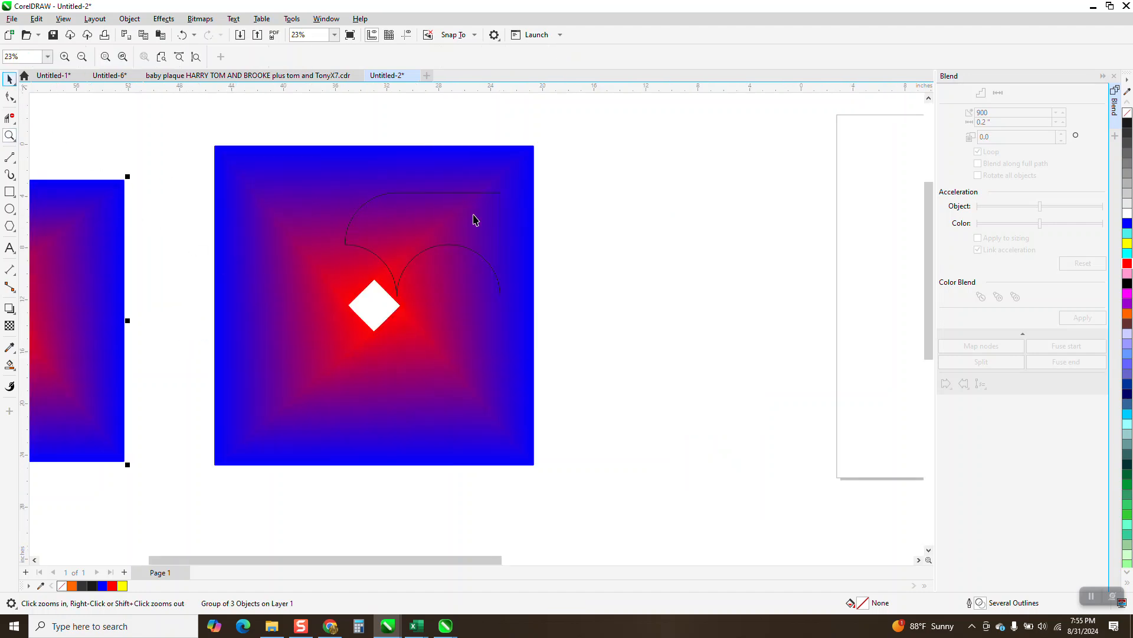
{"action": "left_click", "coordinate": [501, 223]}
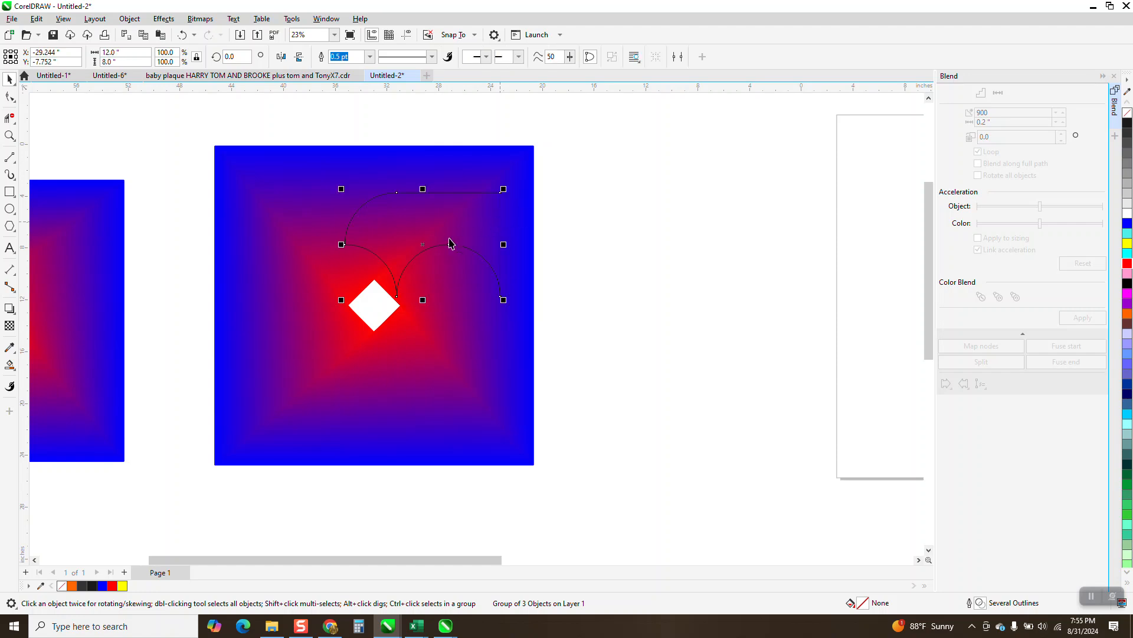
{"action": "mouse_move", "coordinate": [449, 244]}
{"action": "left_mouse_down"}
{"action": "mouse_move", "coordinate": [394, 233]}
{"action": "mouse_move", "coordinate": [379, 272]}
{"action": "left_mouse_up"}
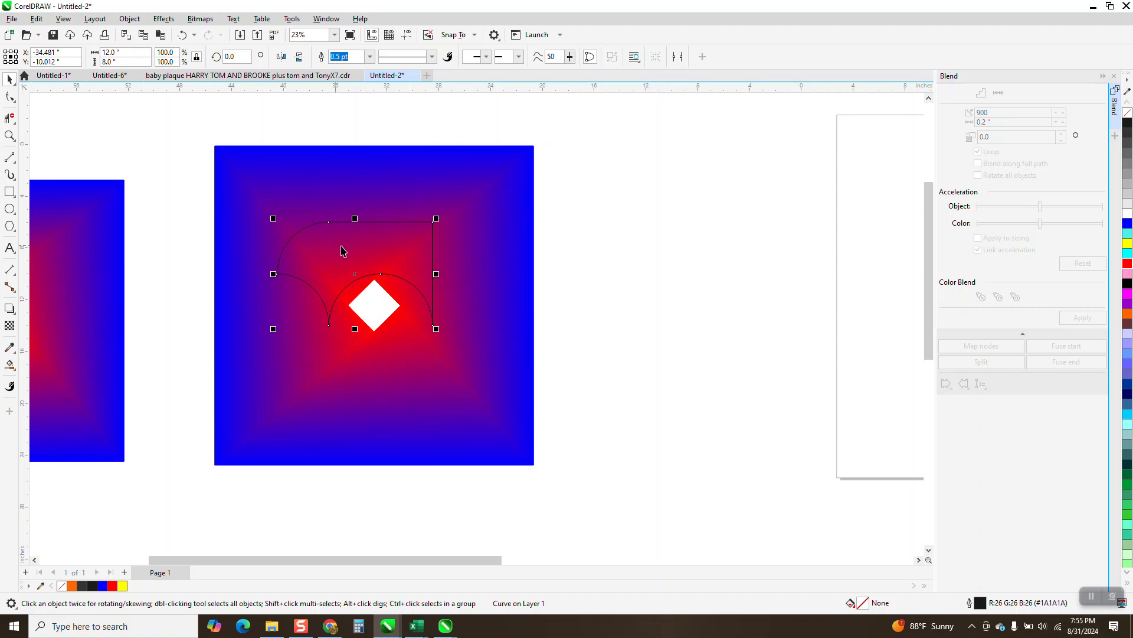
Intersect the outlined arc shape with the gradient square and move the resulting gradient piece 18 inches right.
{"action": "left_click_drag", "start_coordinate": [194, 123], "coordinate": [612, 504]}
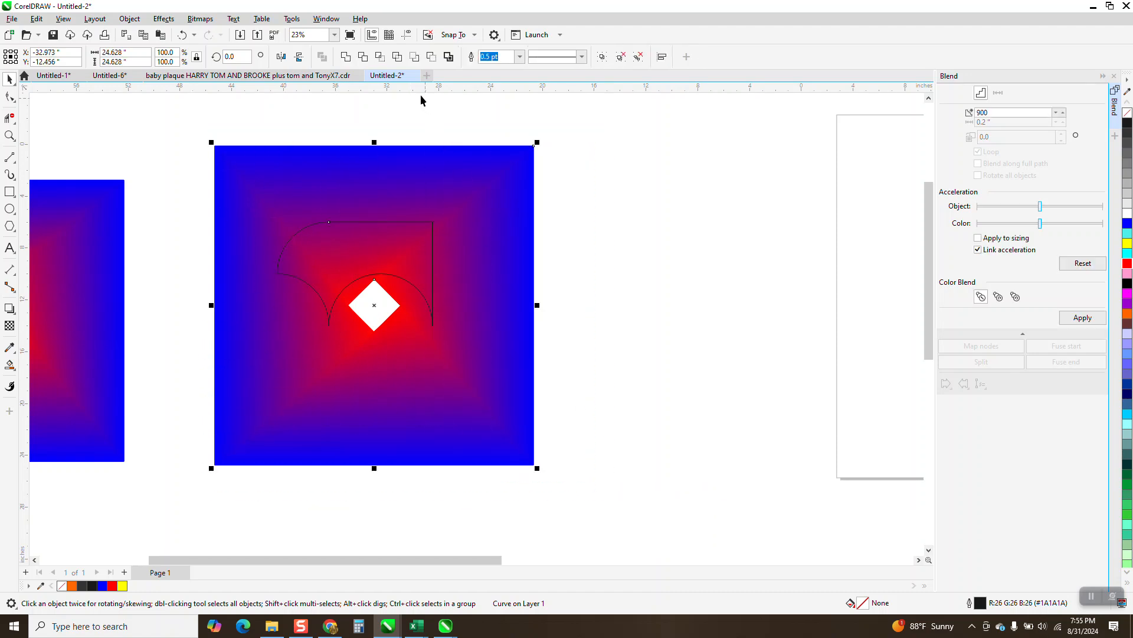
{"action": "left_click", "coordinate": [380, 56]}
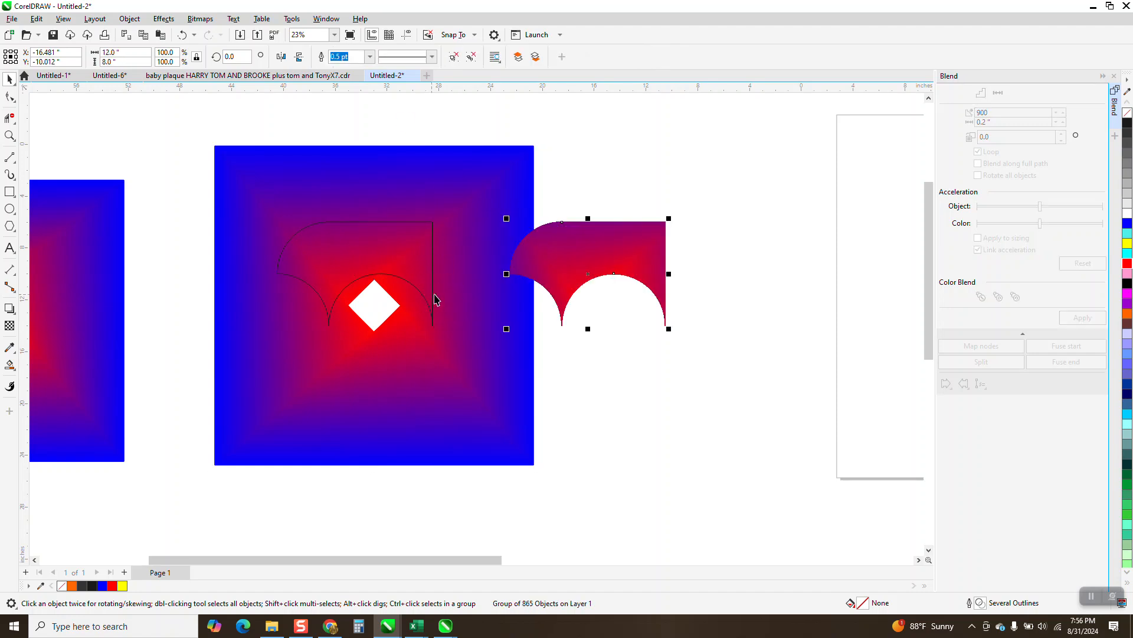
{"action": "scroll", "coordinate": [434, 298], "scroll_direction": "down", "scroll_amount": 2}
{"action": "scroll", "coordinate": [529, 228], "scroll_direction": "down", "scroll_amount": 4}
{"action": "left_click", "coordinate": [537, 287]}
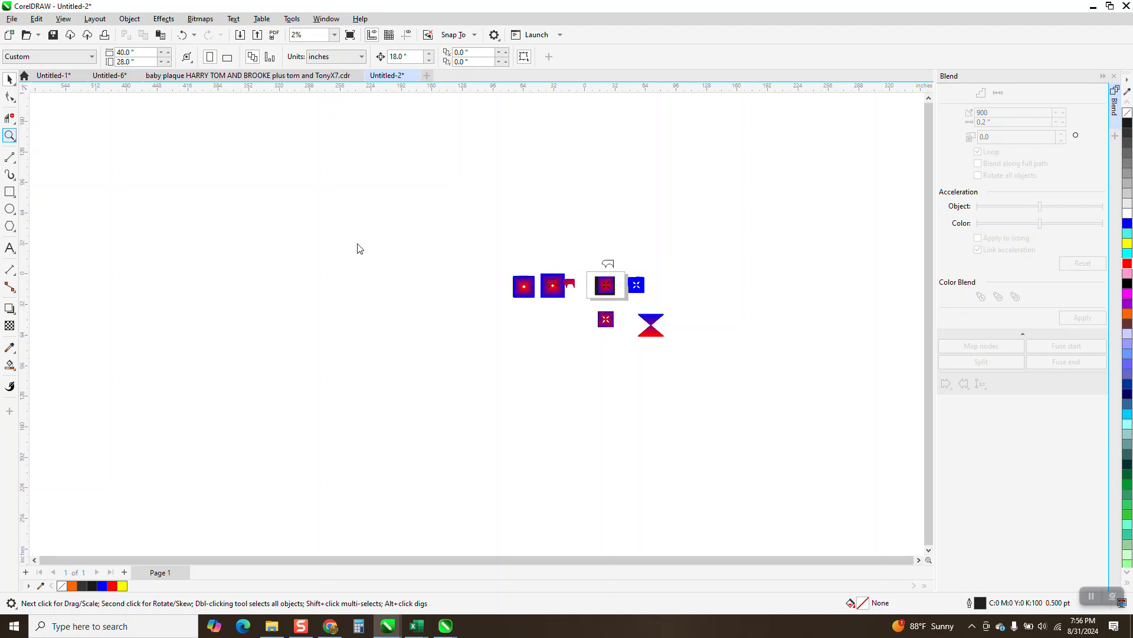
Move the gradient flower together with its black background right off the page, past the blue line flower.
{"action": "key", "text": "z"}
{"action": "left_click_drag", "start_coordinate": [559, 253], "coordinate": [734, 346]}
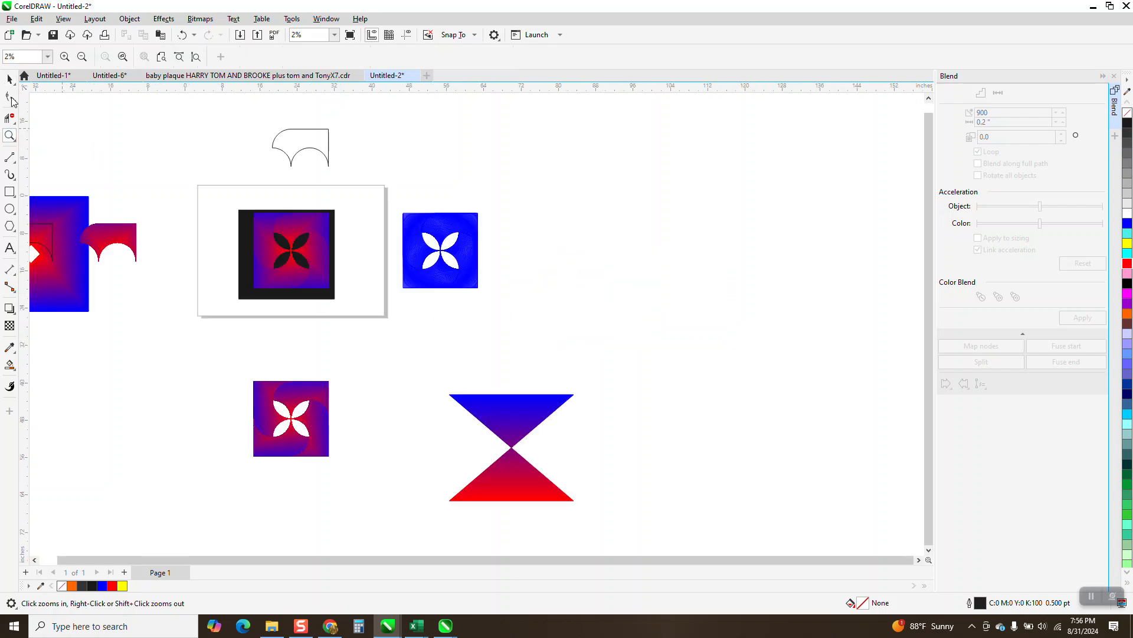
{"action": "key", "text": "space"}
{"action": "left_click_drag", "start_coordinate": [233, 203], "coordinate": [384, 311]}
{"action": "key", "text": "Right"}
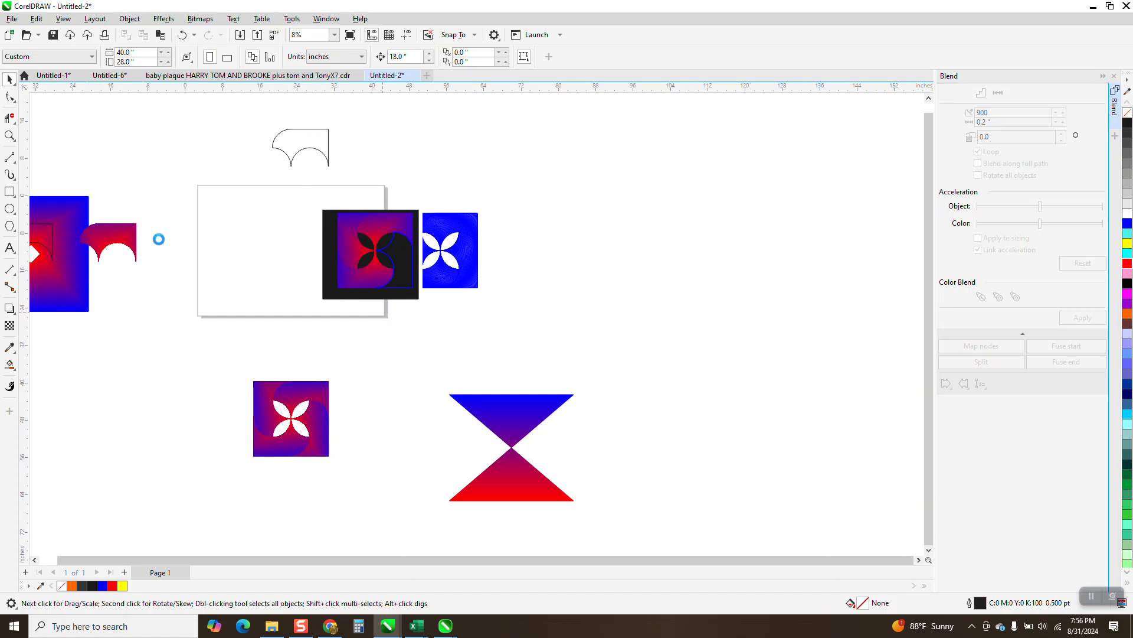
Move the new gradient arc piece onto the page, centred at about X 24.87 and Y -7.55 inches, directly below the outlined arc shape.
{"action": "left_click", "coordinate": [129, 239]}
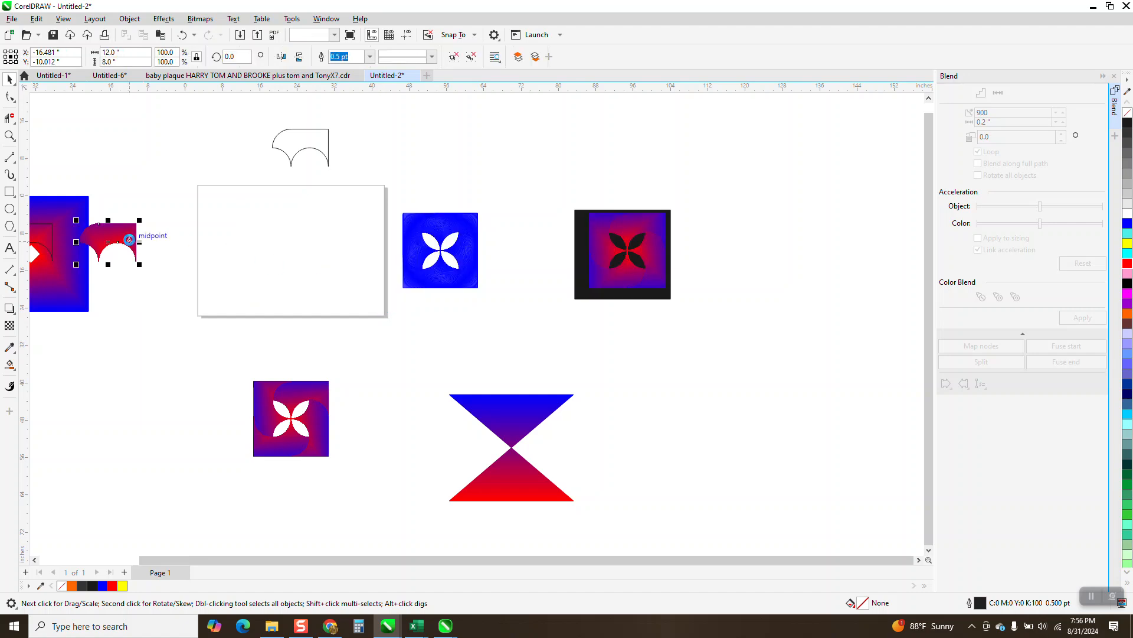
{"action": "key", "text": "Right"}
{"action": "key", "text": "Right"}
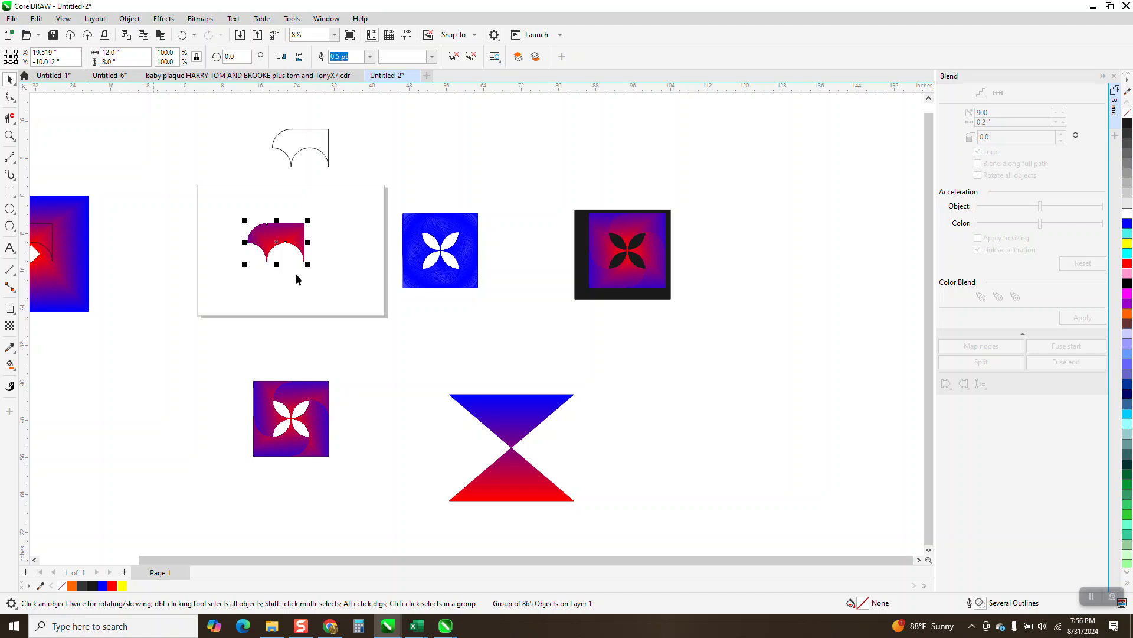
{"action": "key", "text": "Right"}
{"action": "left_click_drag", "start_coordinate": [368, 250], "coordinate": [309, 237]}
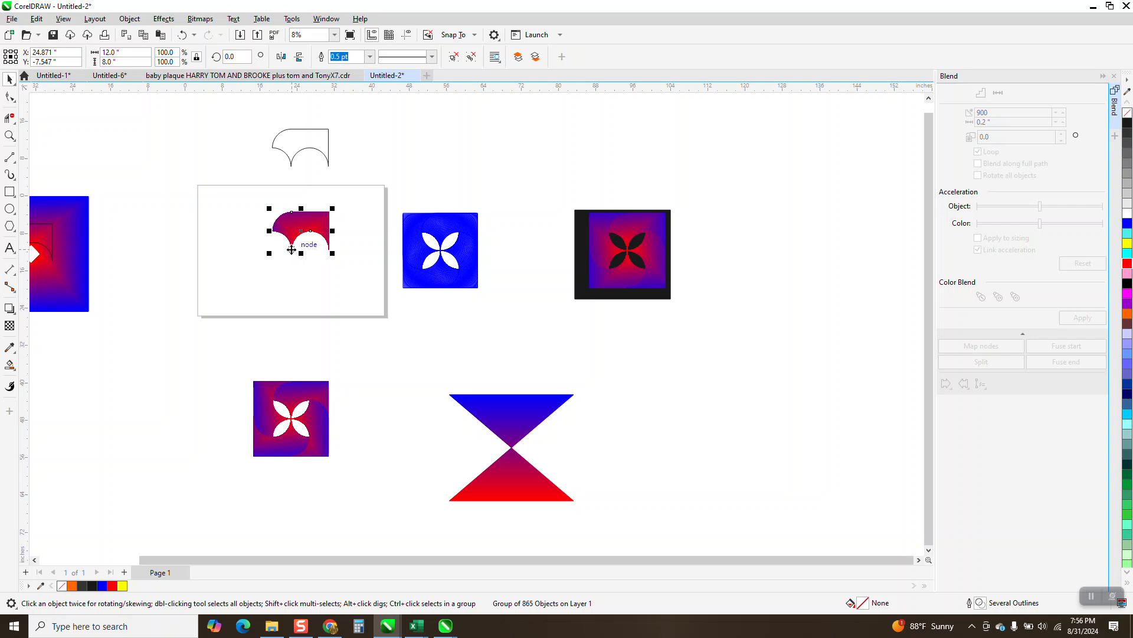
Place the gradient arc piece's rotation centre on the cusp between its two lower arcs.
{"action": "key", "text": "z"}
{"action": "left_click_drag", "start_coordinate": [258, 204], "coordinate": [497, 325]}
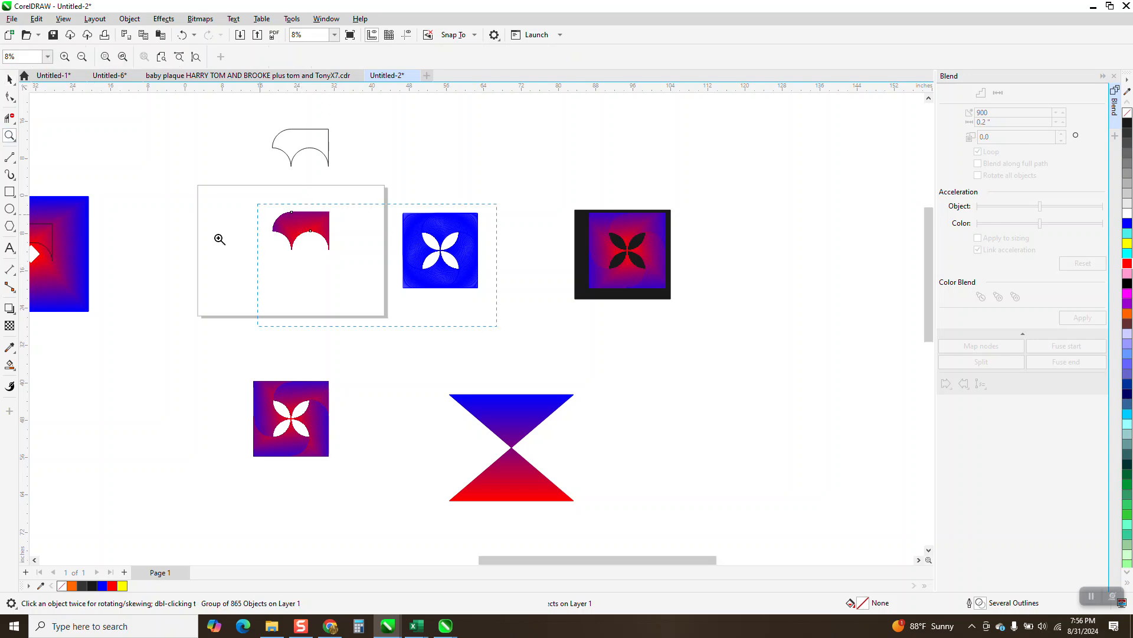
{"action": "left_click", "coordinate": [9, 97]}
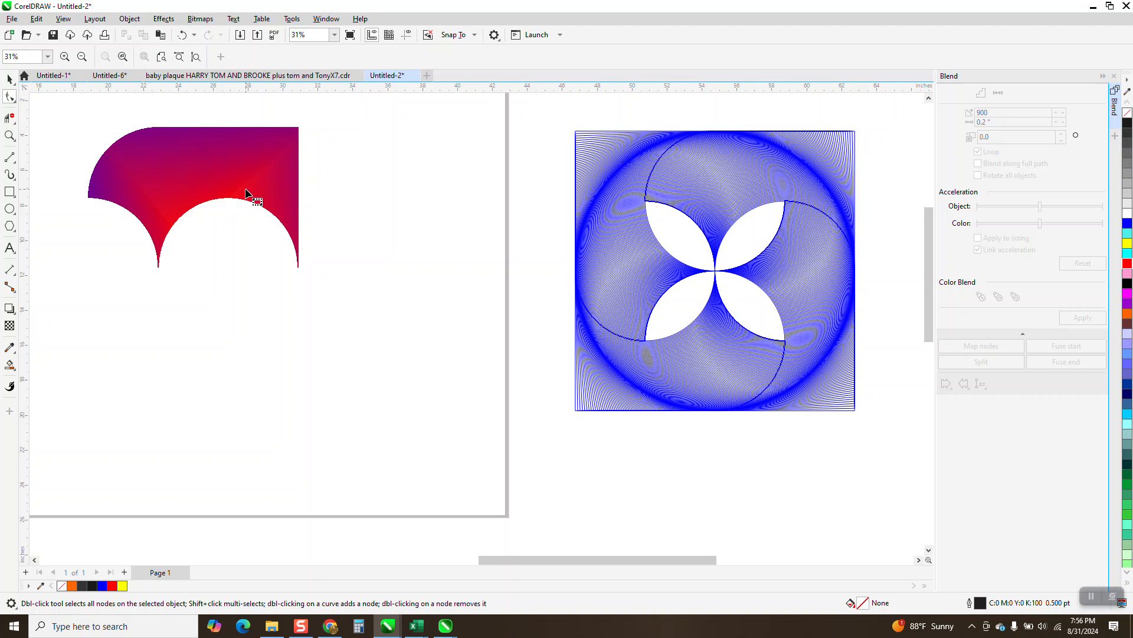
{"action": "key", "text": "space"}
{"action": "left_click", "coordinate": [215, 175]}
{"action": "left_click_drag", "start_coordinate": [189, 204], "coordinate": [155, 266]}
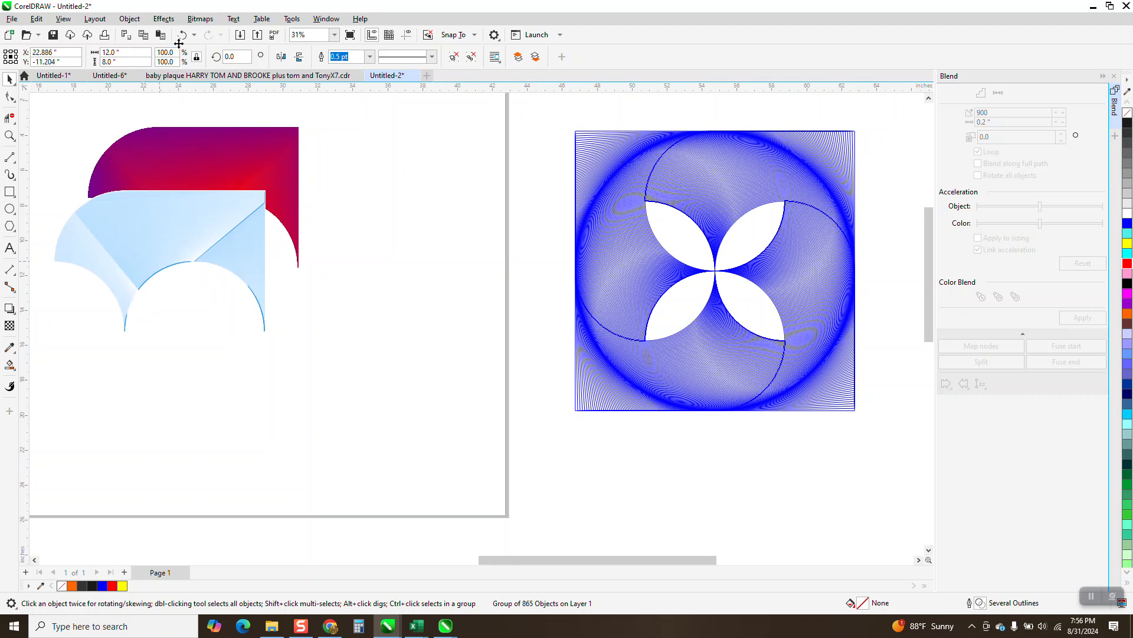
{"action": "left_click", "coordinate": [197, 193]}
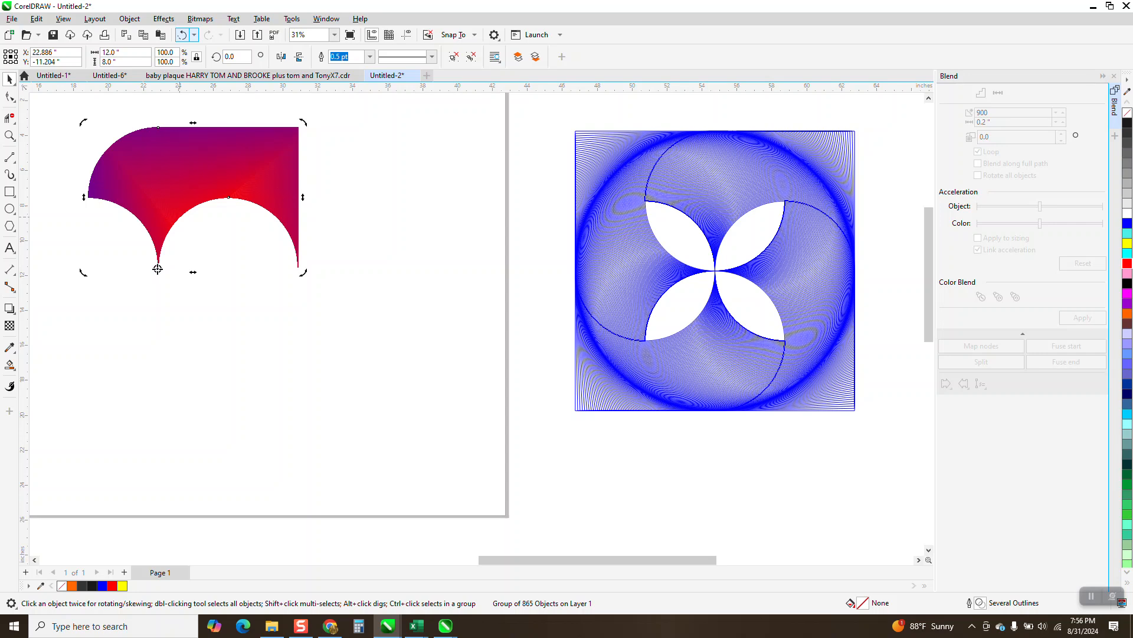
{"action": "left_click_drag", "start_coordinate": [160, 267], "coordinate": [158, 267]}
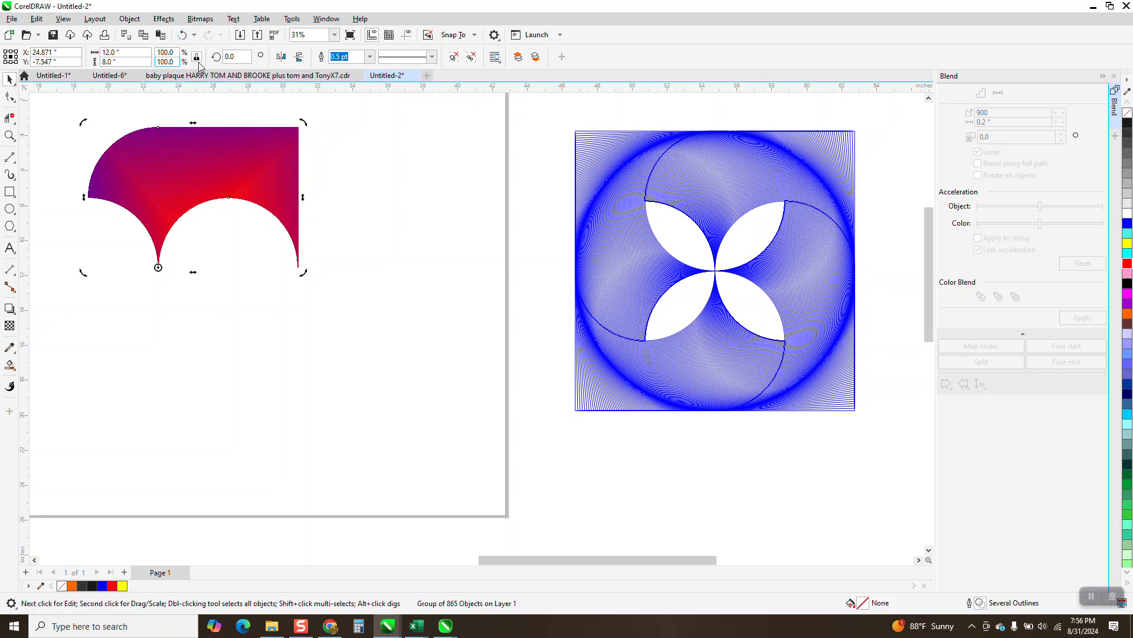
Rotate the arc piece 90 degrees about the cusp, add a copy at 0 degrees, and repeat the rotated copy twice to complete the flower.
{"action": "left_click", "coordinate": [230, 57]}
{"action": "type", "text": "90"}
{"action": "key", "text": "Return"}
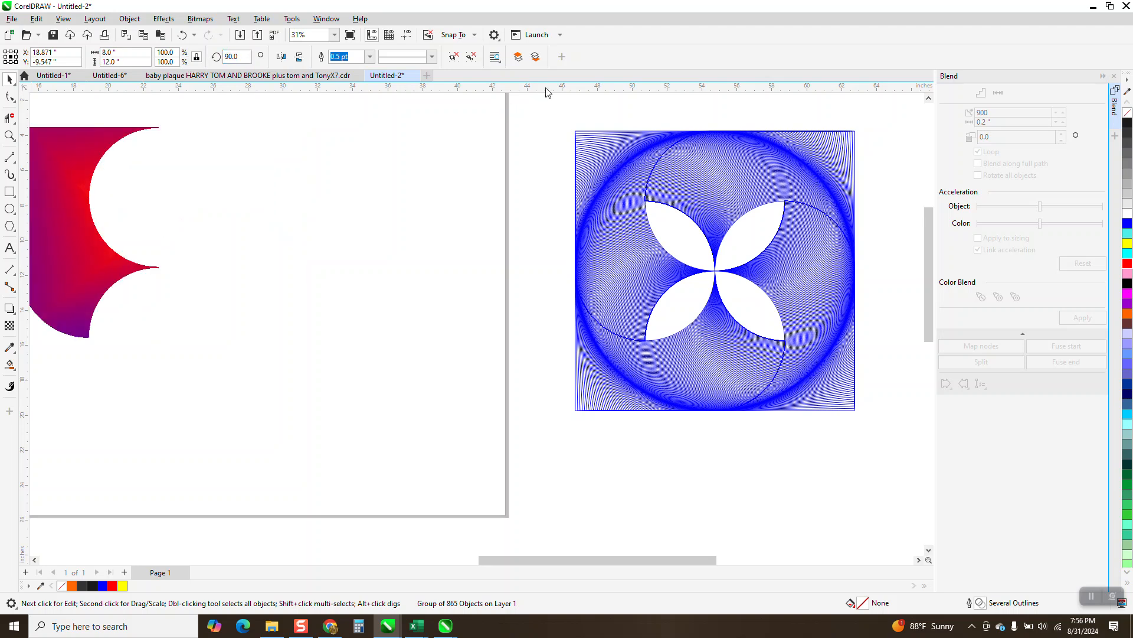
{"action": "type", "text": "0"}
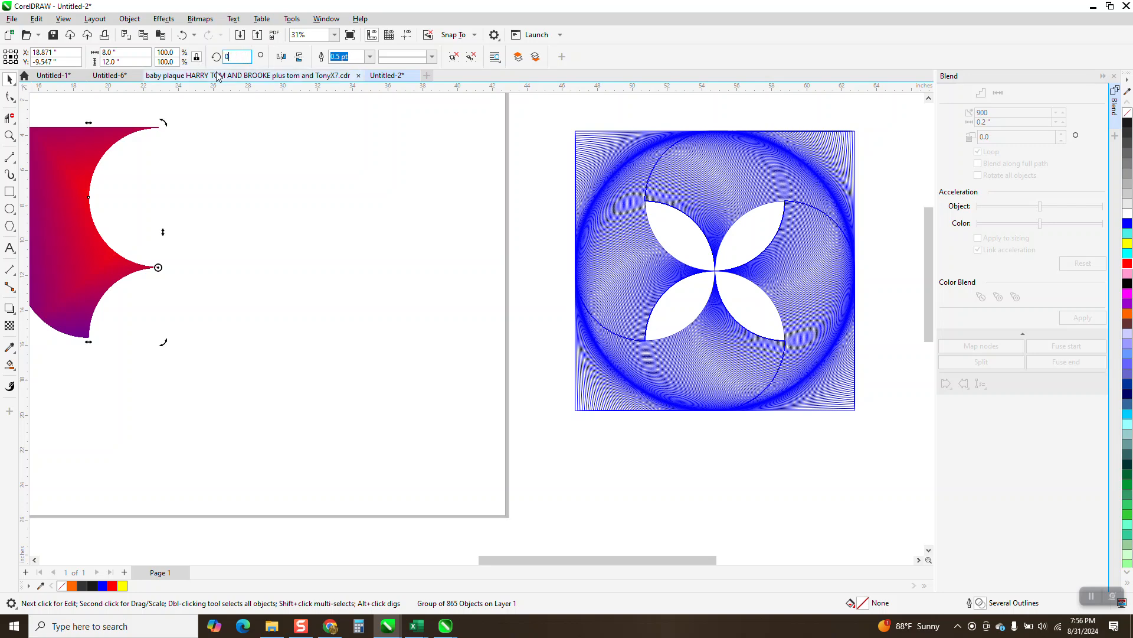
{"action": "key", "text": "Return"}
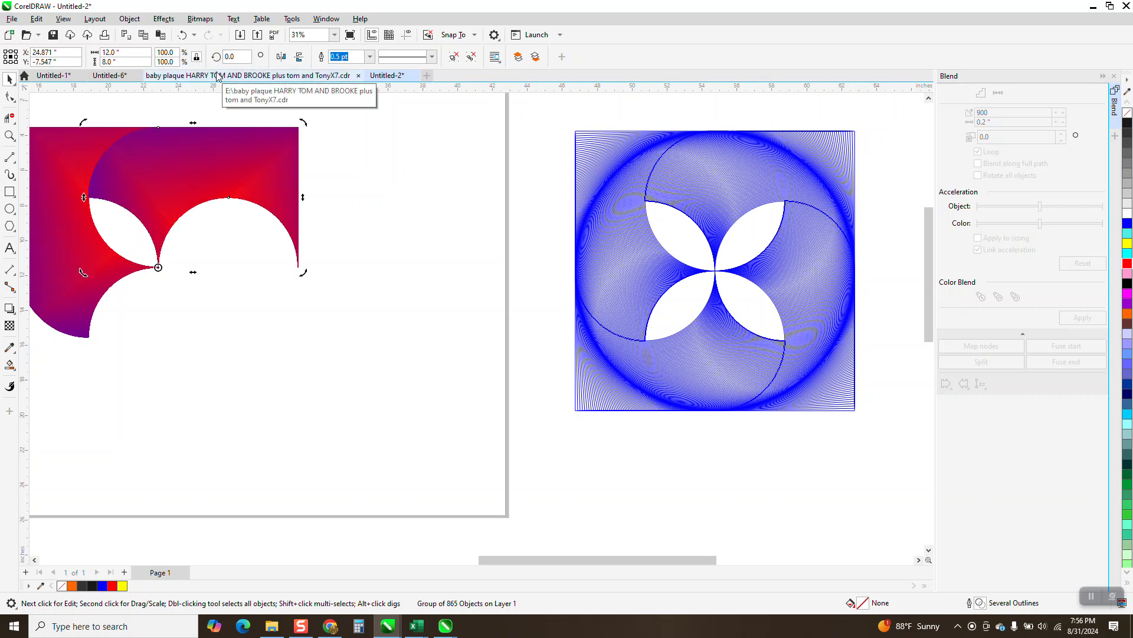
{"action": "key", "text": "ctrl+r"}
{"action": "key", "text": "ctrl+r"}
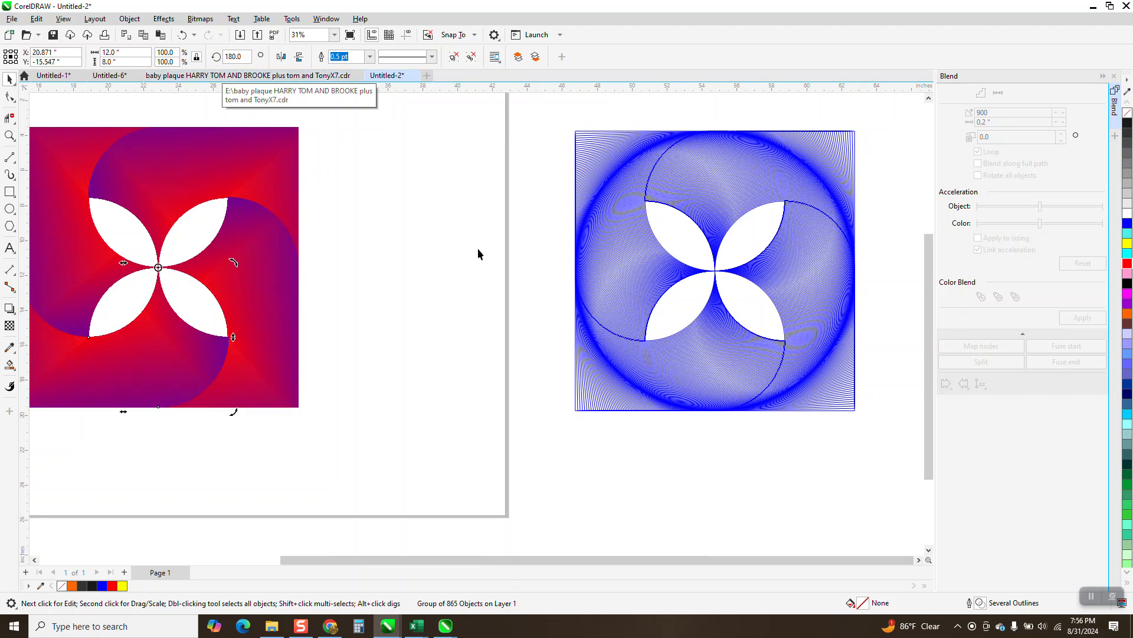
Draw a black-filled rectangle about 24 by 20 inches around the new gradient flower and send it to the back of the page.
{"action": "scroll", "coordinate": [472, 259], "scroll_direction": "down", "scroll_amount": 1}
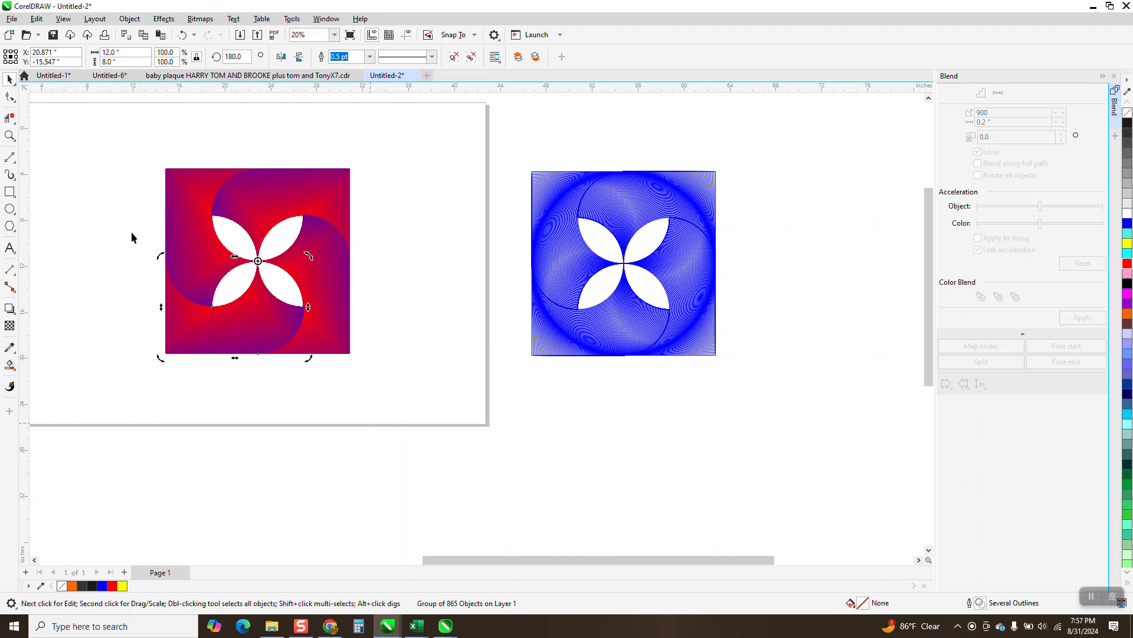
{"action": "left_click_drag", "start_coordinate": [122, 151], "coordinate": [411, 381]}
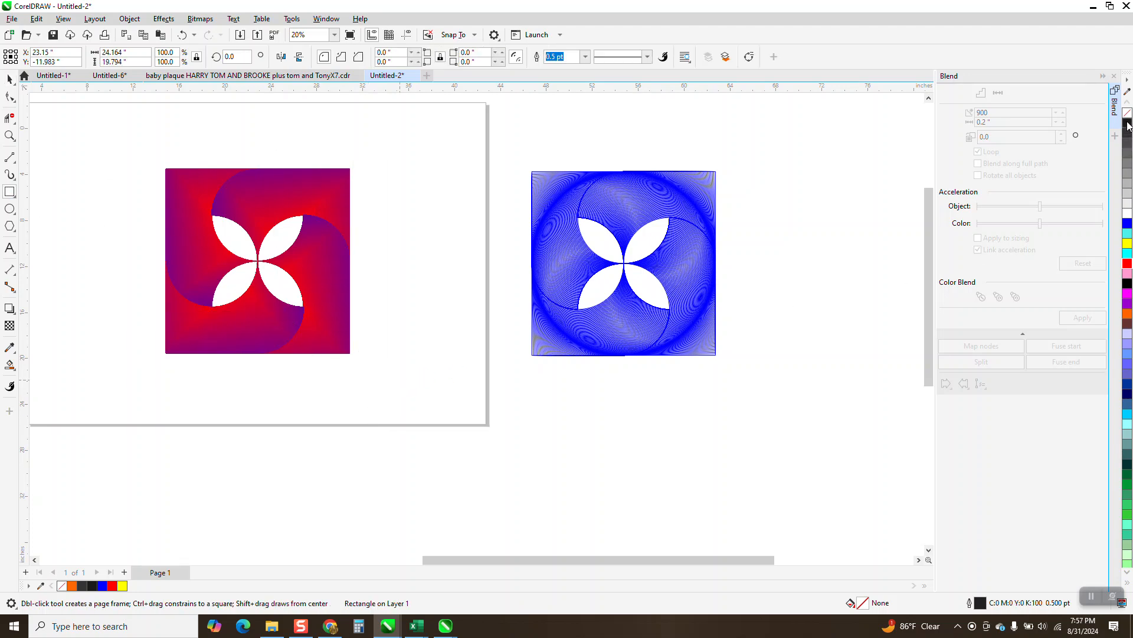
{"action": "left_click", "coordinate": [130, 19]}
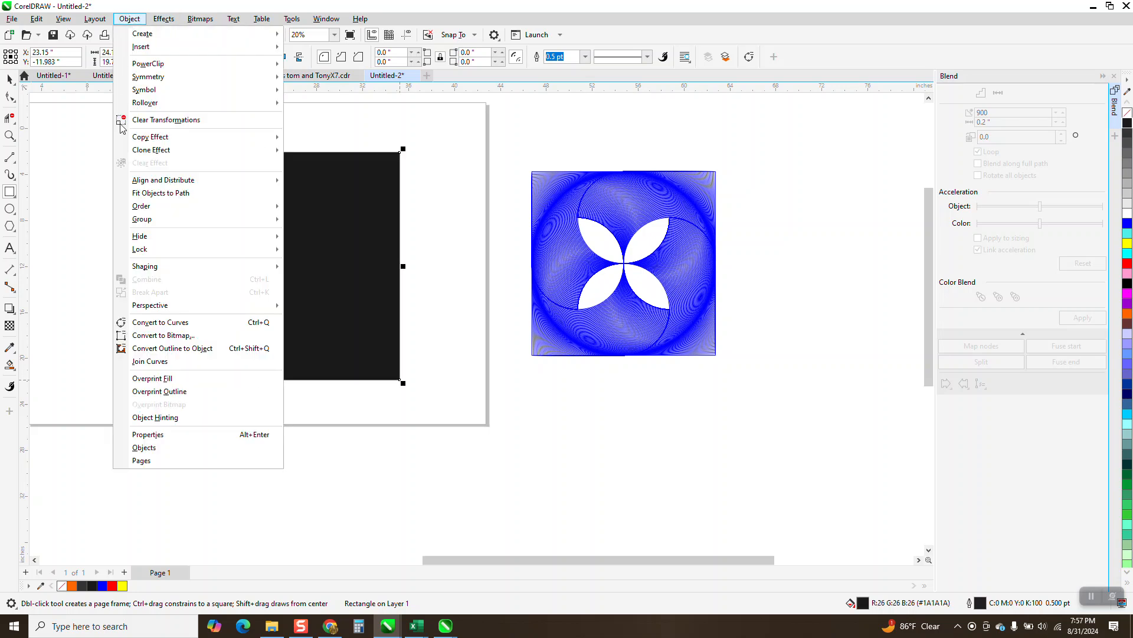
{"action": "mouse_move", "coordinate": [194, 210]}
{"action": "left_click", "coordinate": [310, 221]}
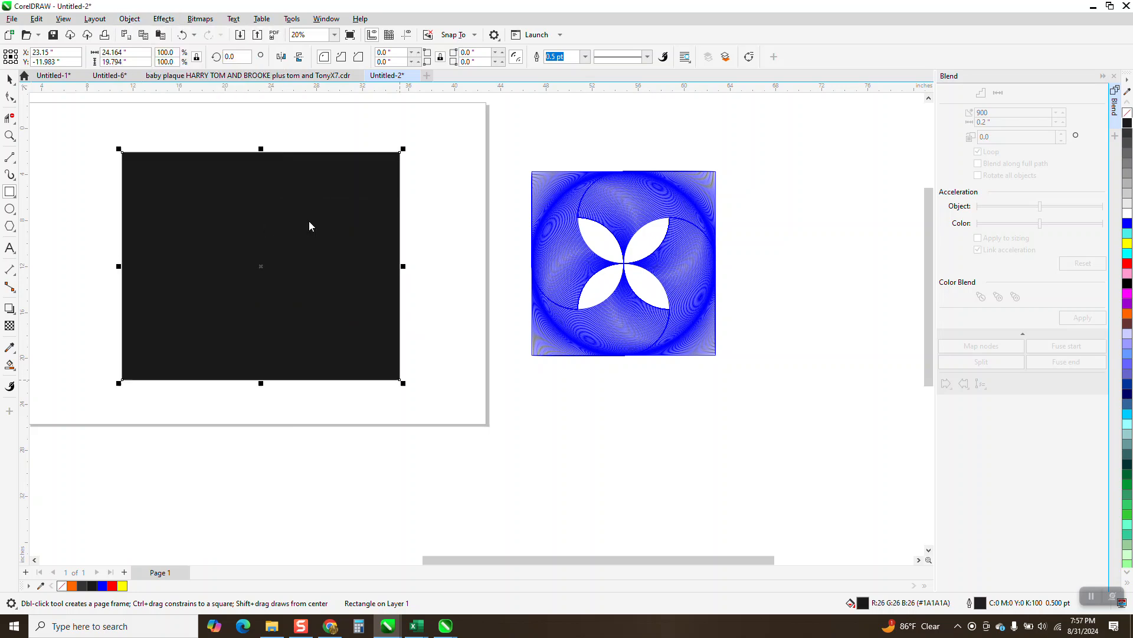
Move the black rectangle from the flower on the page down behind the lower gradient flower.
{"action": "left_click", "coordinate": [9, 136]}
{"action": "left_click_drag", "start_coordinate": [151, 170], "coordinate": [397, 355]}
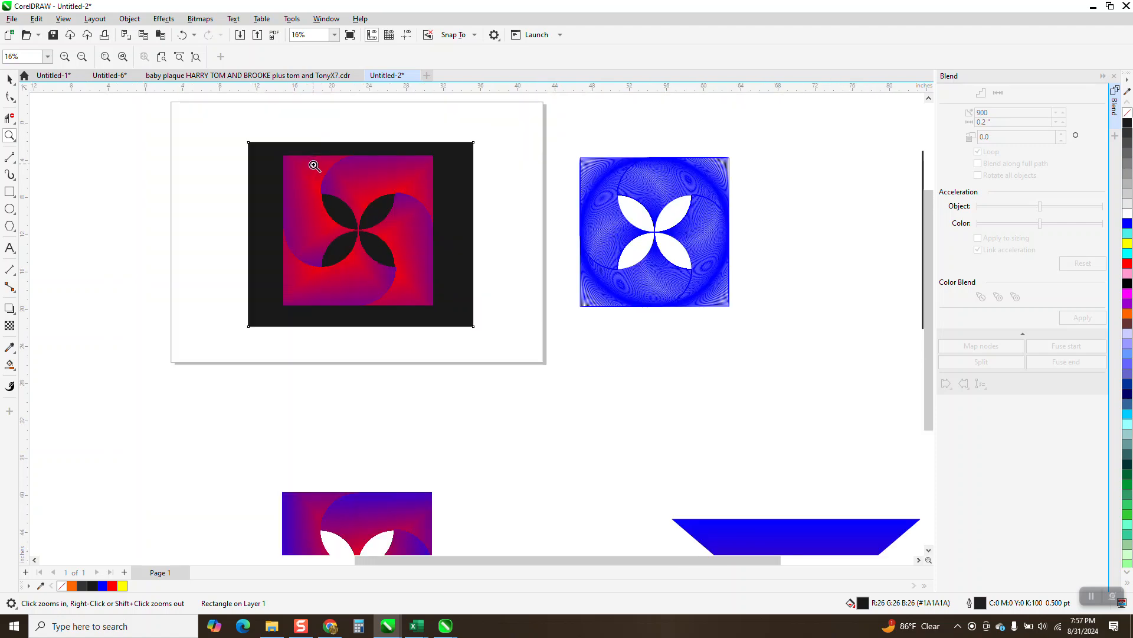
{"action": "right_click", "coordinate": [314, 167]}
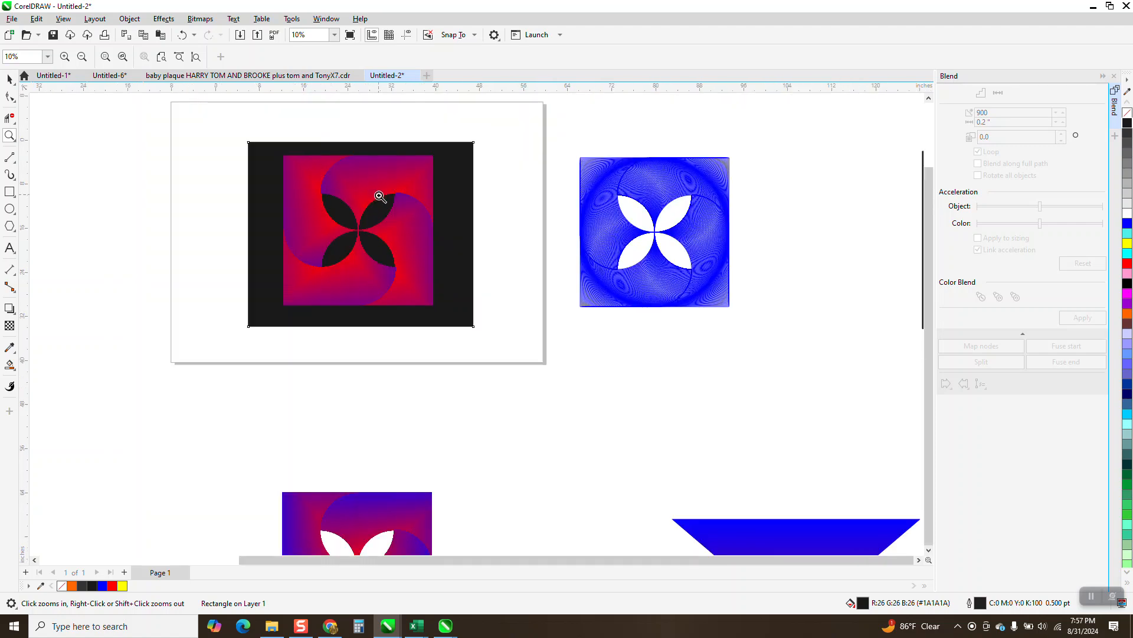
{"action": "scroll", "coordinate": [360, 406], "scroll_direction": "down", "scroll_amount": 1}
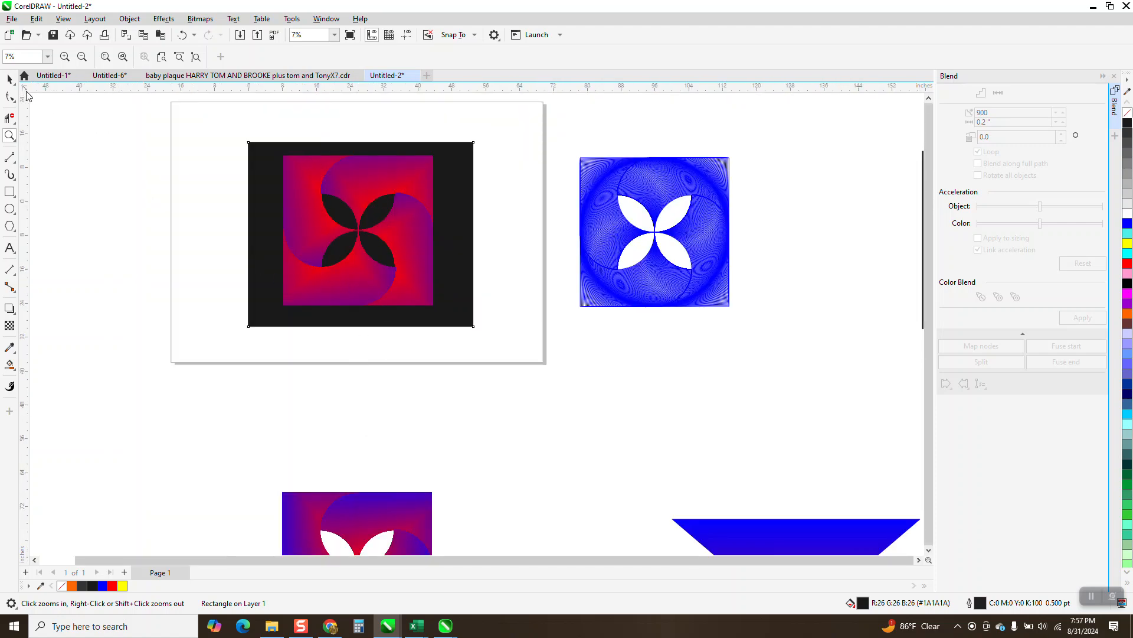
{"action": "left_click", "coordinate": [9, 78]}
{"action": "left_click", "coordinate": [367, 263]}
{"action": "left_click_drag", "start_coordinate": [399, 375], "coordinate": [396, 416]}
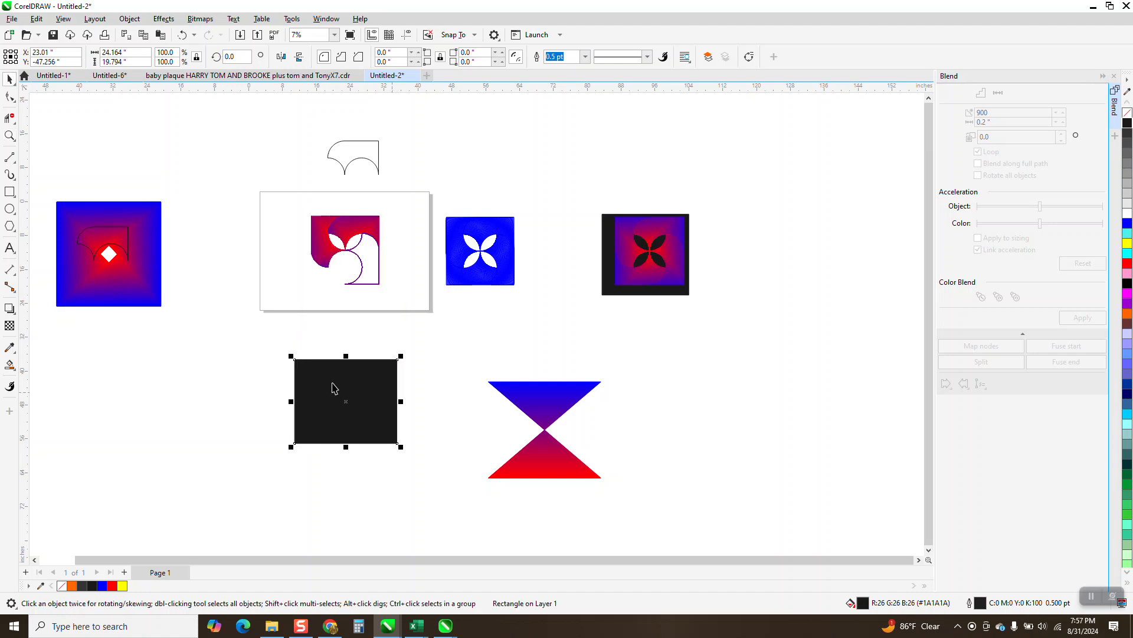
{"action": "left_click", "coordinate": [129, 19]}
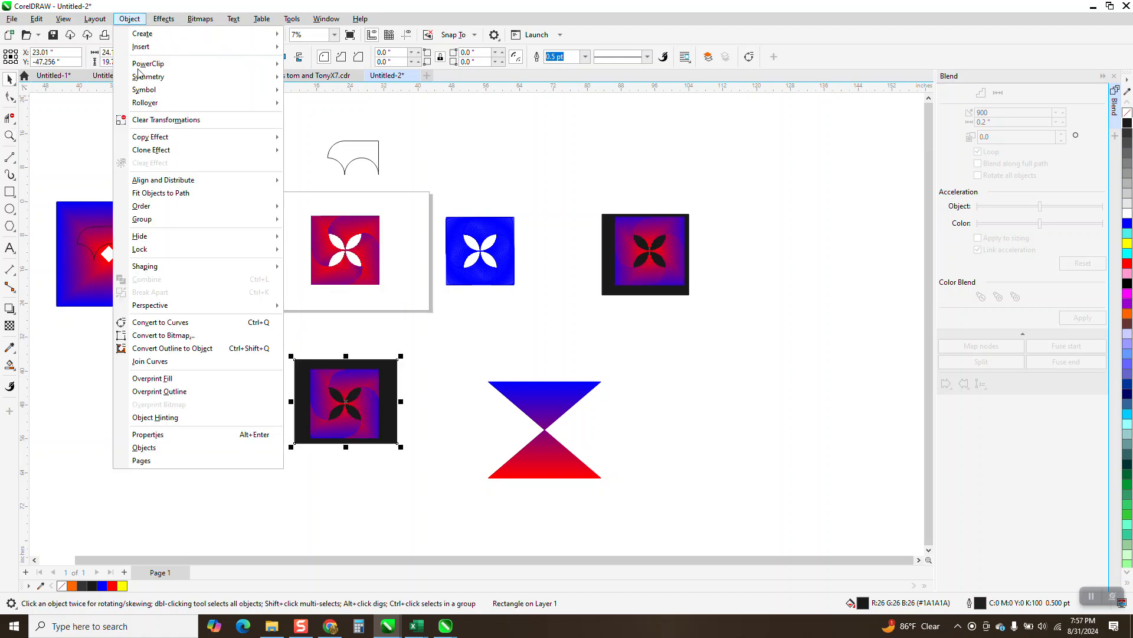
{"action": "left_click", "coordinate": [10, 136]}
{"action": "left_click_drag", "start_coordinate": [289, 359], "coordinate": [423, 450]}
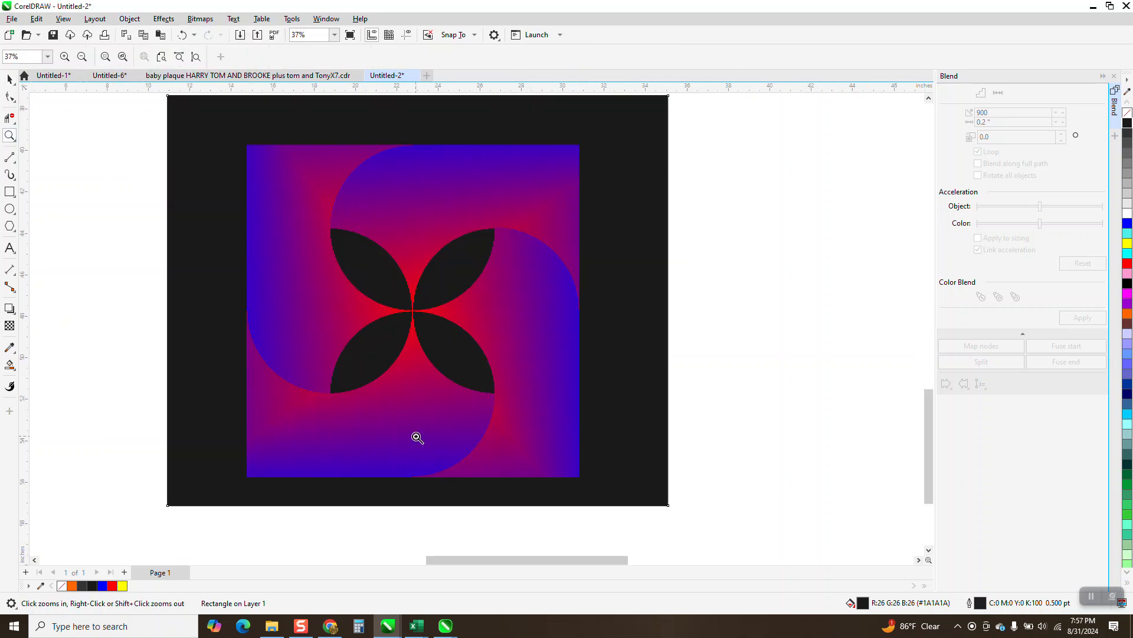